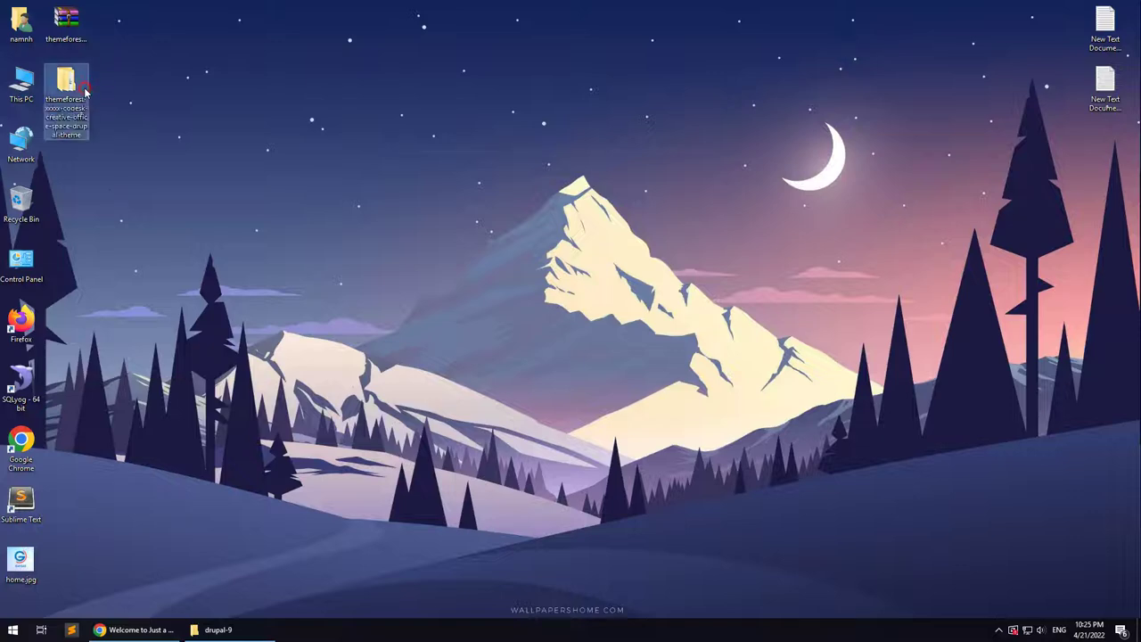
Look through the extracted Codesk theme package's folders and archives and open the existing-installation folder
left_click(468, 225)
left_click(456, 248)
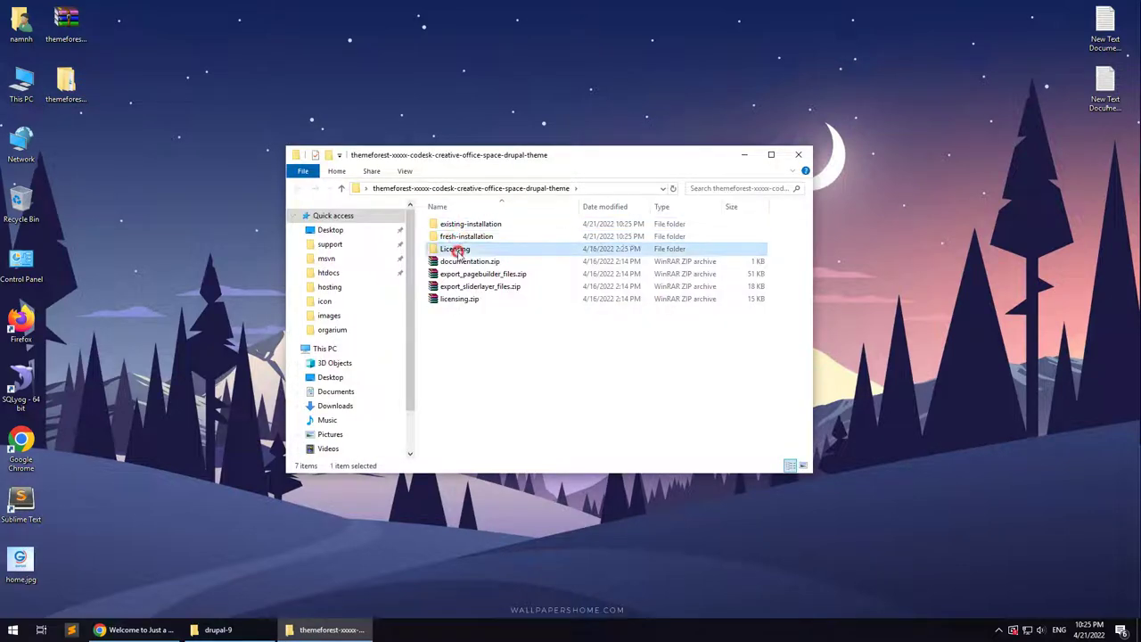
left_click(463, 261)
left_click(467, 286)
left_click(458, 299)
left_click(475, 334)
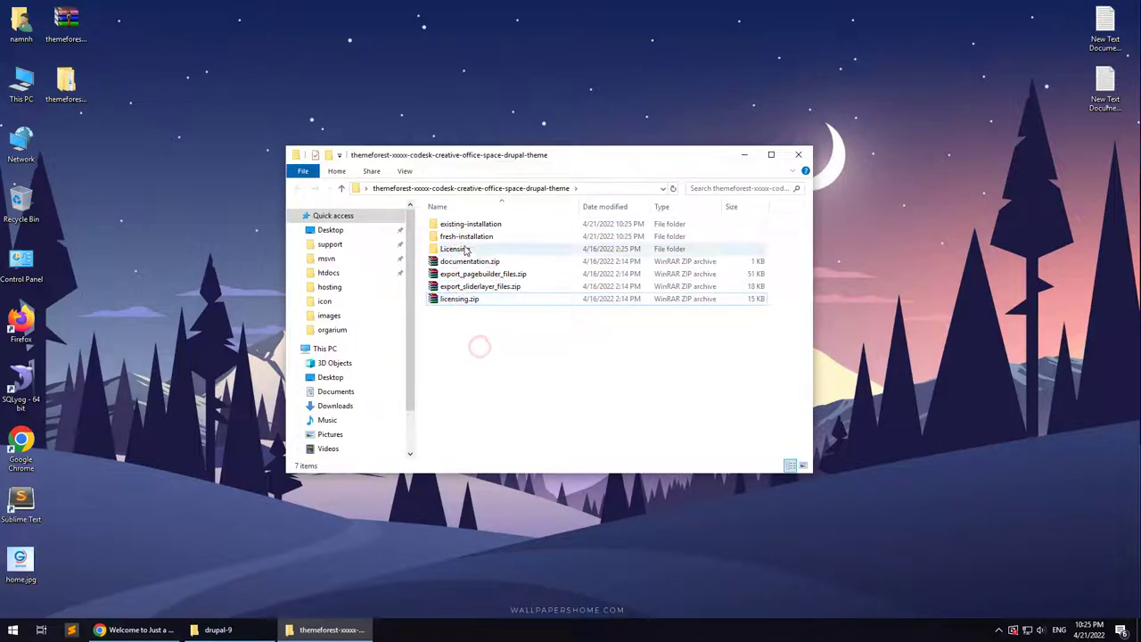
double_click(458, 224)
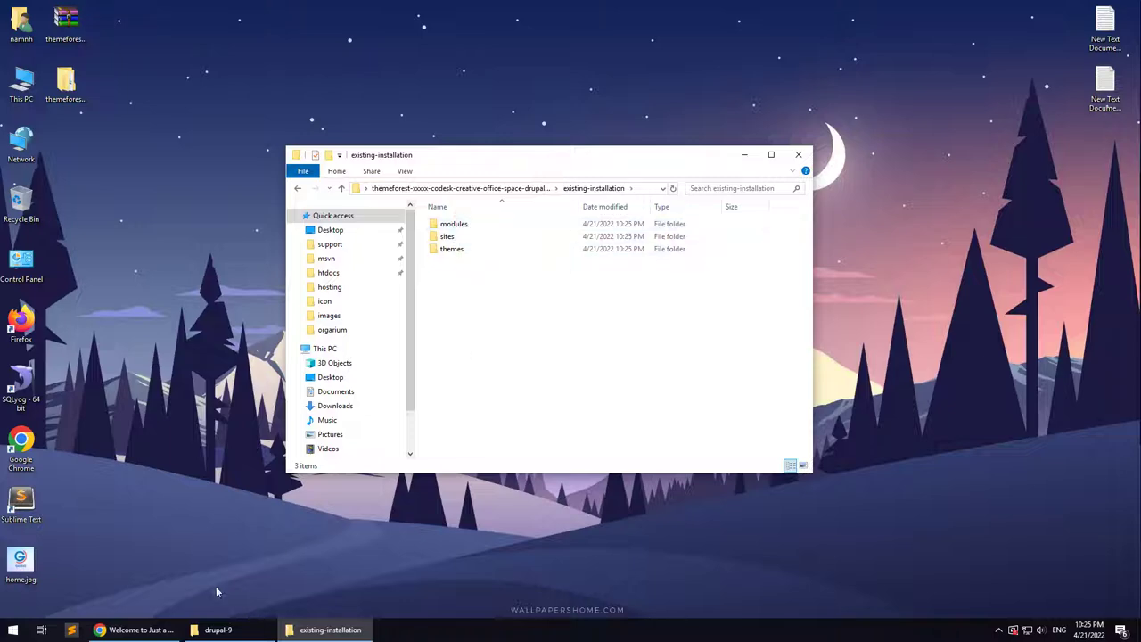
Check the local drupal-9 site's address and place the drupal-9 and existing-installation folder windows side by side
left_click(135, 630)
left_click_drag(123, 31, 211, 32)
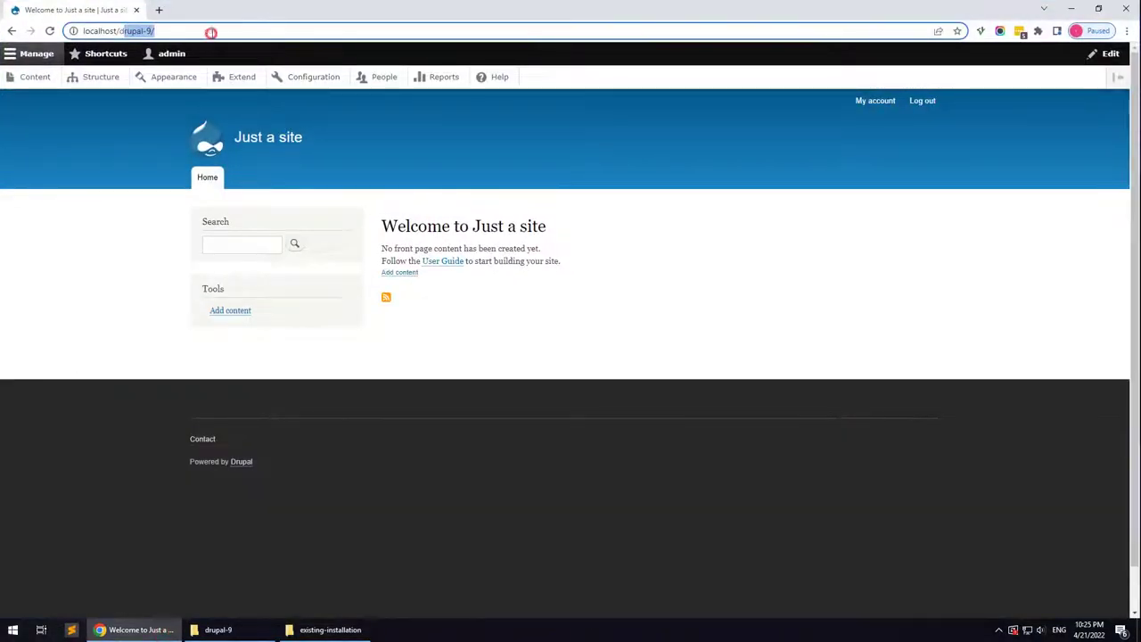
left_click(218, 630)
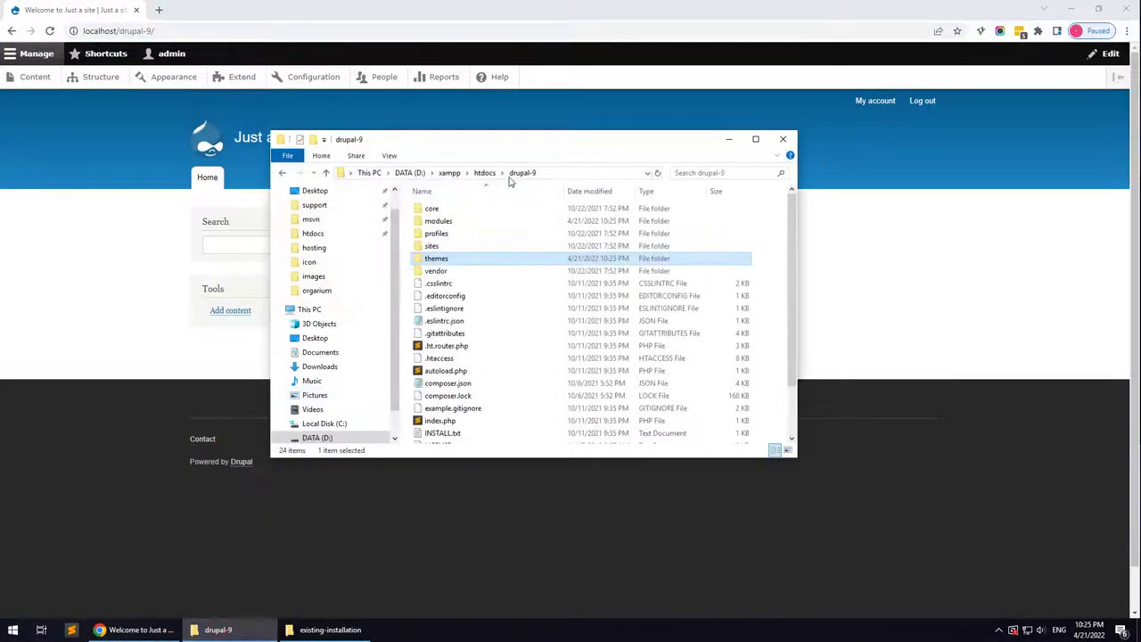
left_click_drag(532, 149, 794, 147)
left_click(328, 630)
left_click_drag(613, 158, 390, 146)
Copy the contrib and custom folders from the package's modules folder into the drupal-9 modules folder
double_click(698, 219)
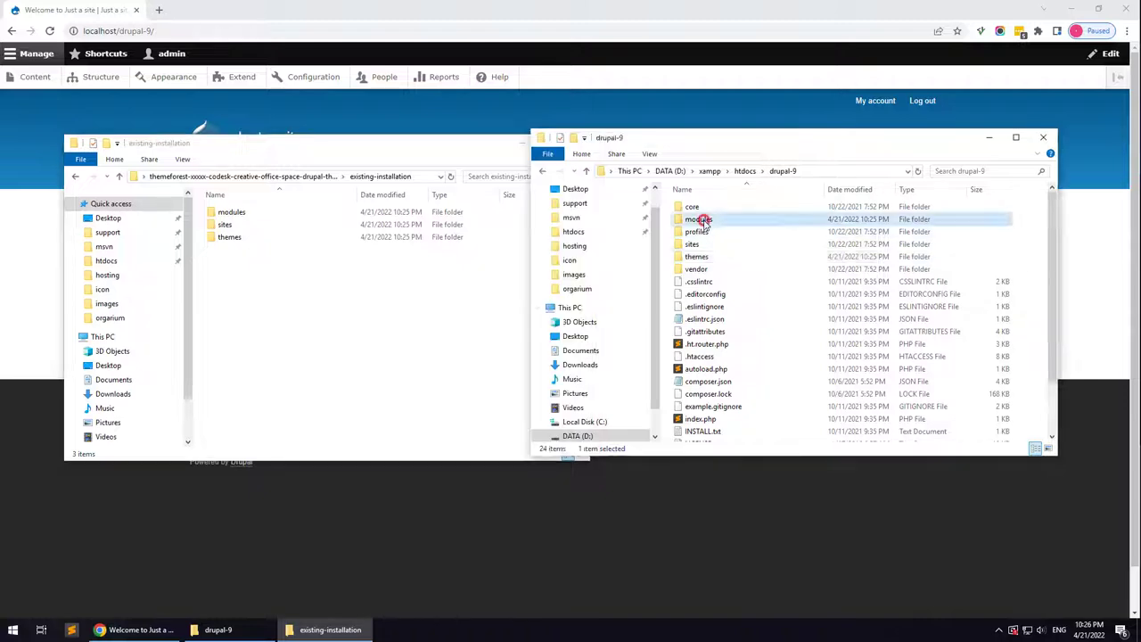
left_click(229, 213)
left_click_drag(252, 257, 786, 303)
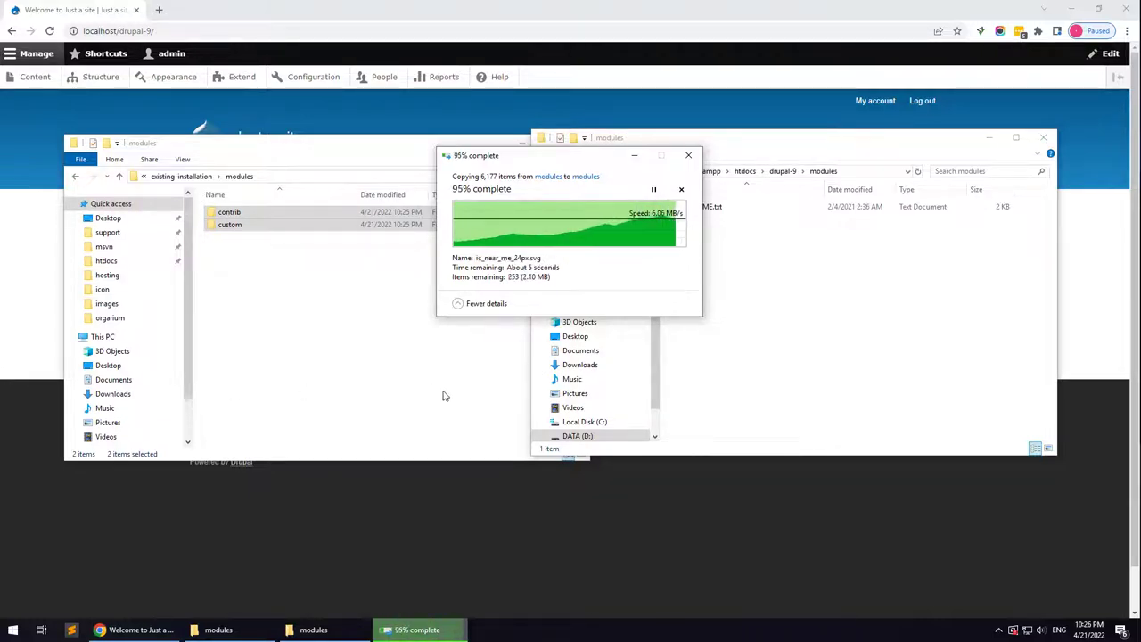
Copy the custom folder from the package's themes folder into the drupal-9 themes folder and check its contents
left_click(782, 170)
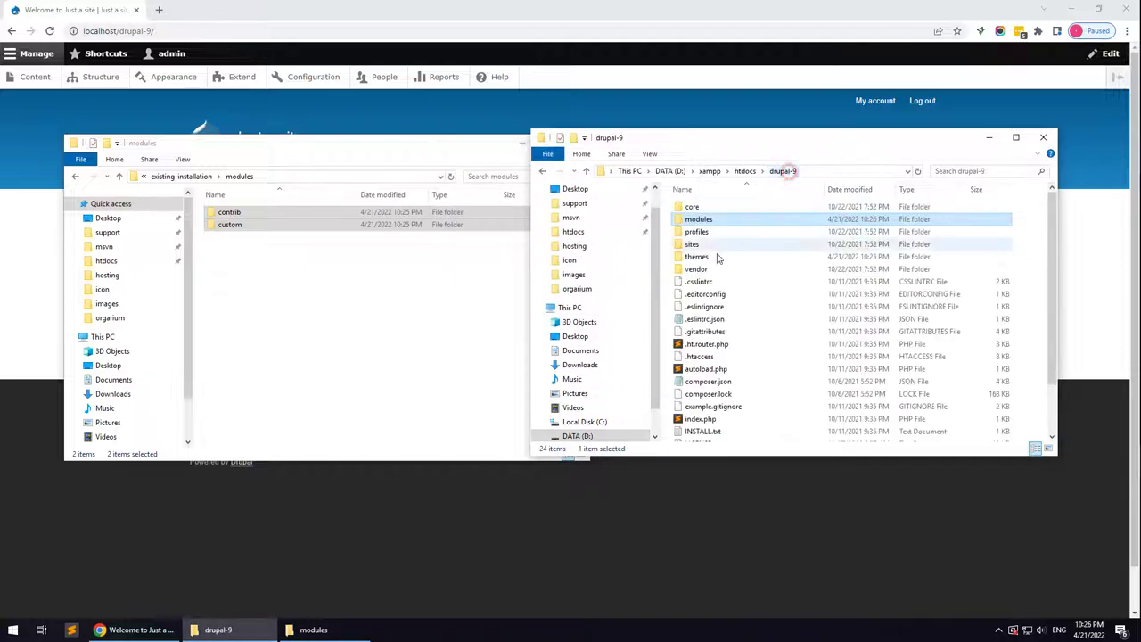
double_click(696, 256)
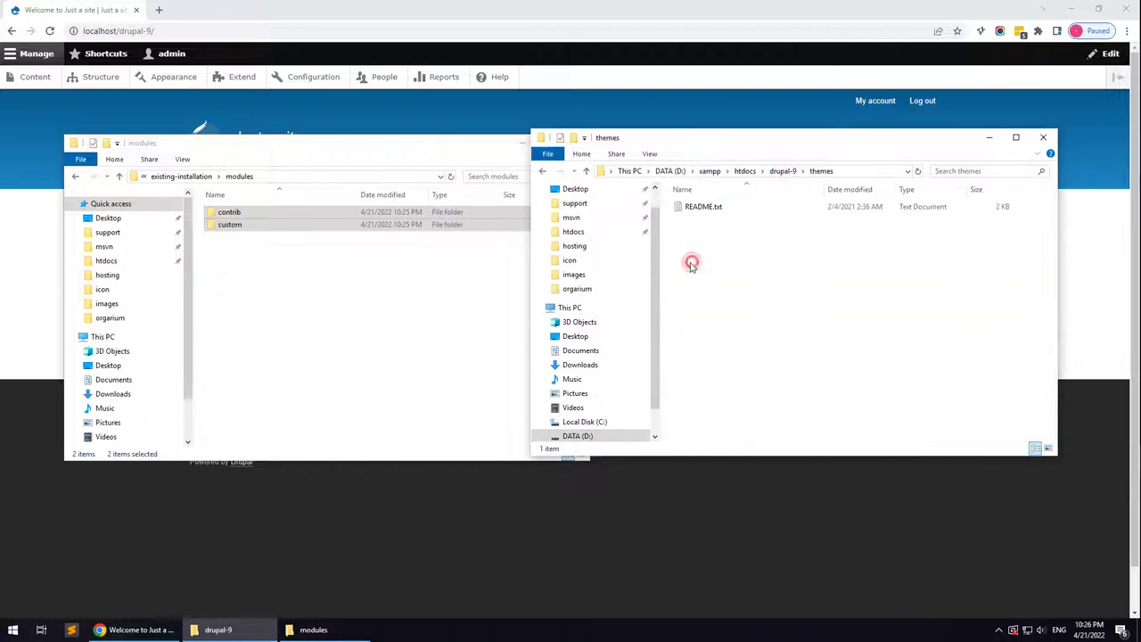
left_click(193, 175)
double_click(229, 237)
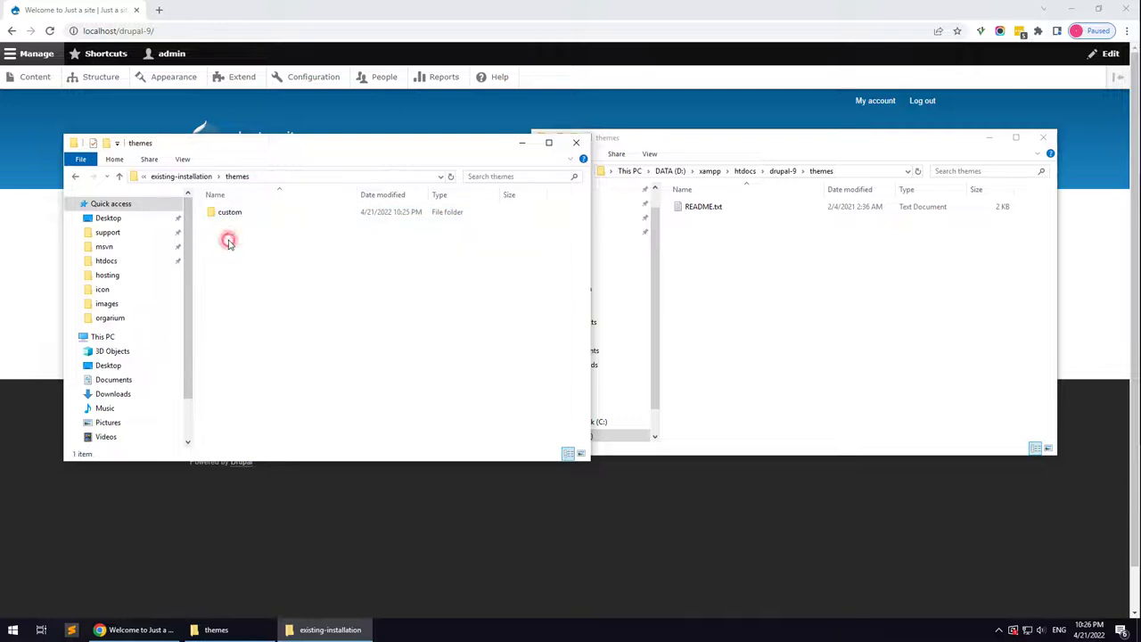
left_click_drag(229, 213, 594, 257)
left_click(594, 258)
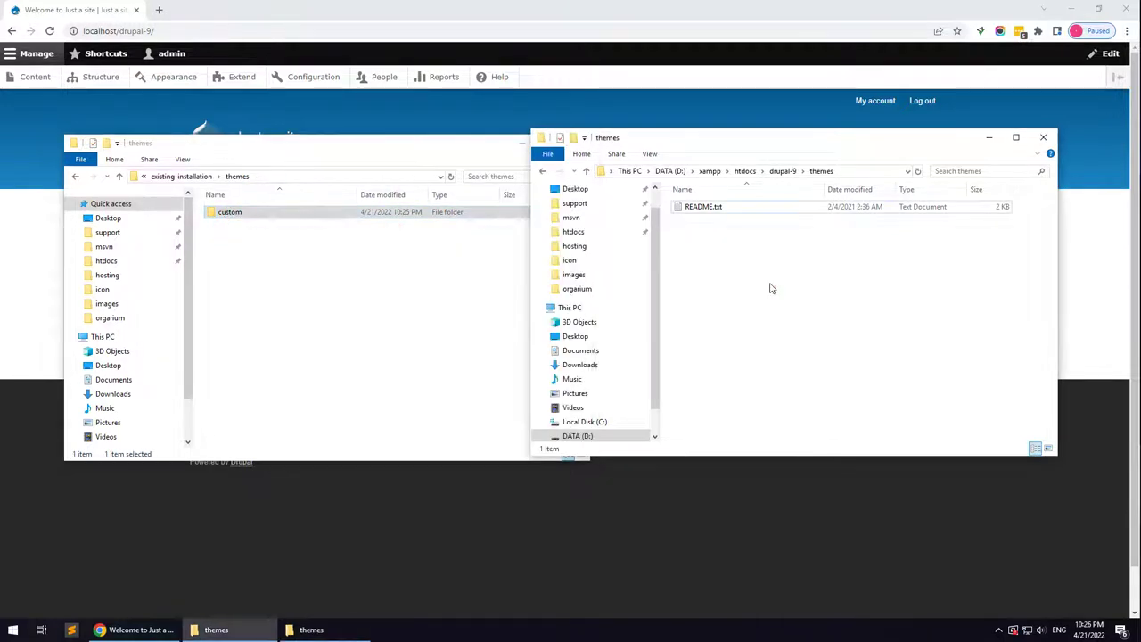
key("ctrl+v")
double_click(739, 207)
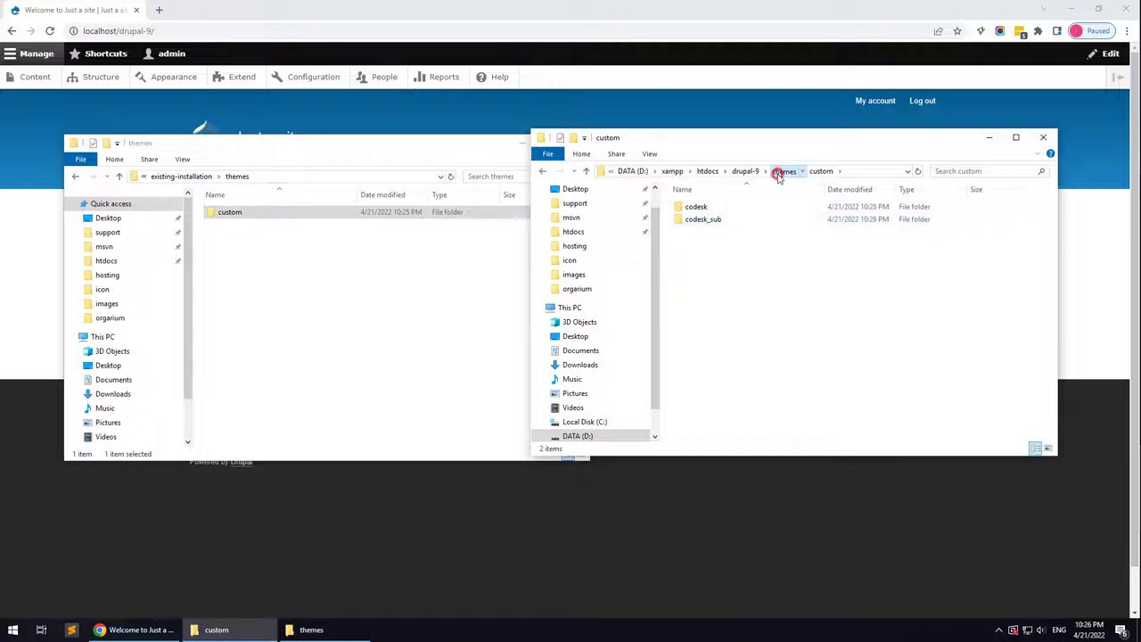
Copy the default folder from the package's sites folder into the drupal-9 sites folder
left_click(781, 170)
left_click(783, 170)
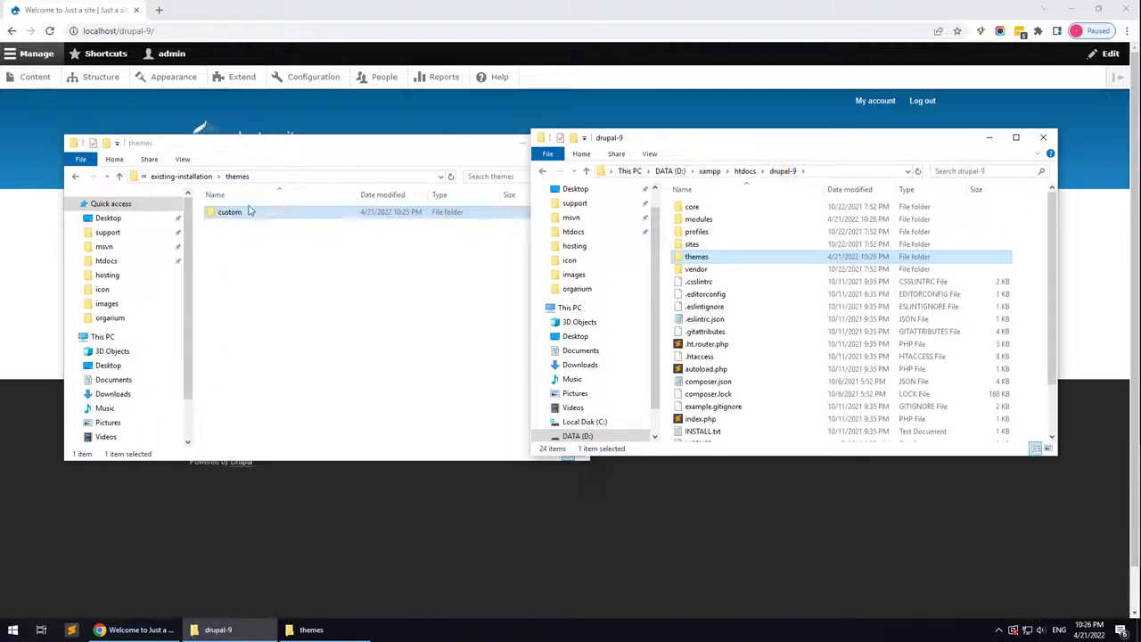
left_click(180, 176)
double_click(225, 223)
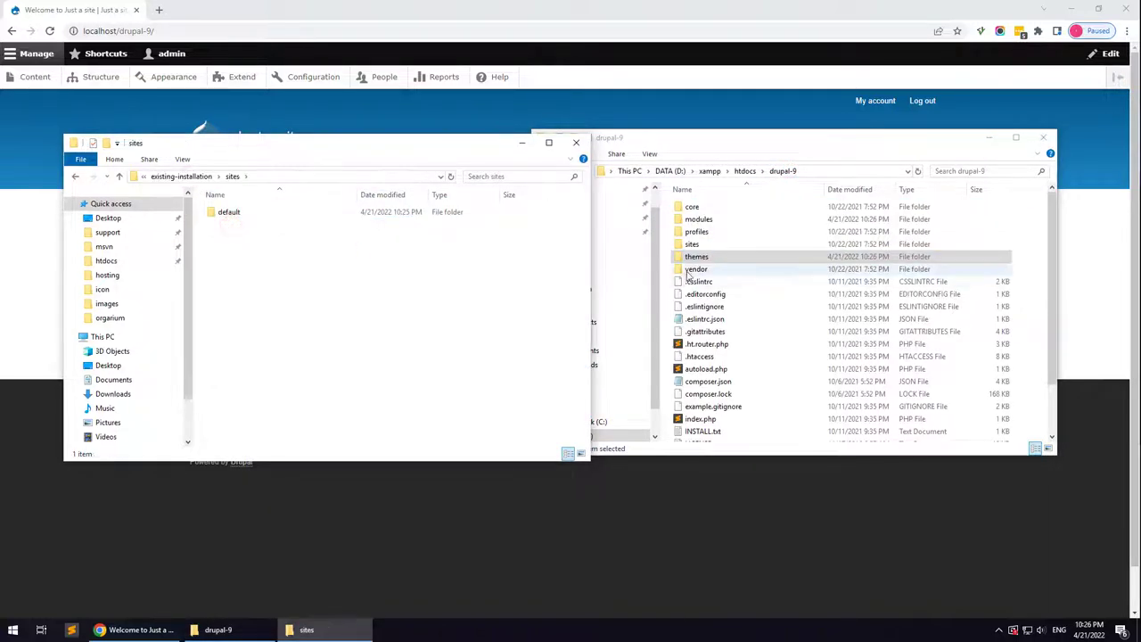
double_click(691, 243)
left_click_drag(230, 213, 773, 295)
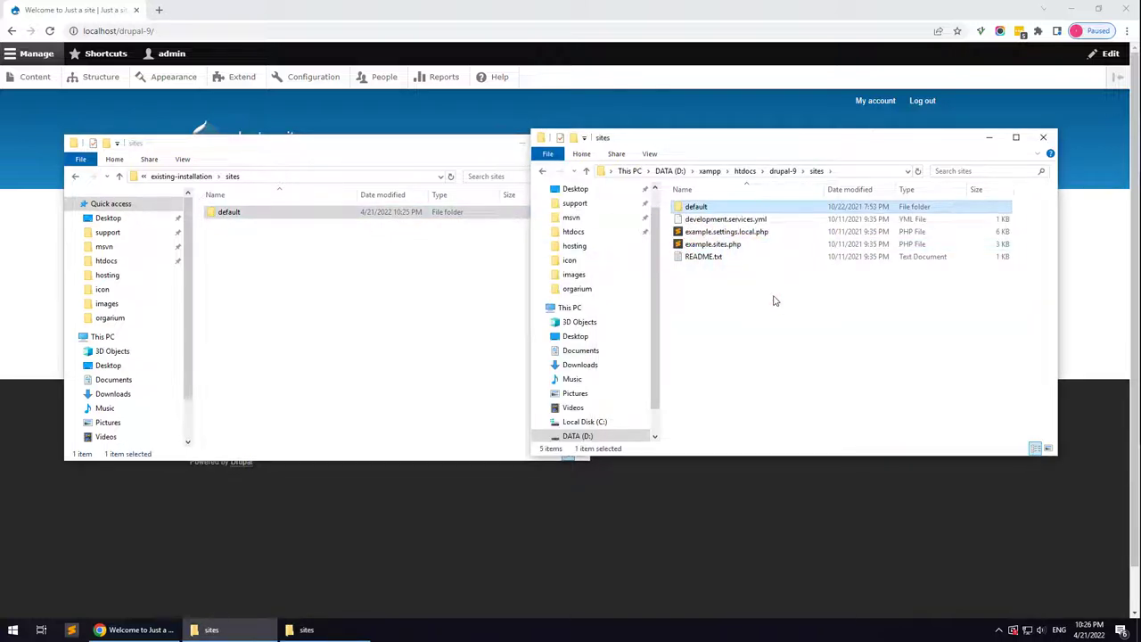
Switch to the Drupal site in Chrome and install Codesk sub-theme 1.0.0 as the default theme
left_click(630, 517)
left_click(181, 76)
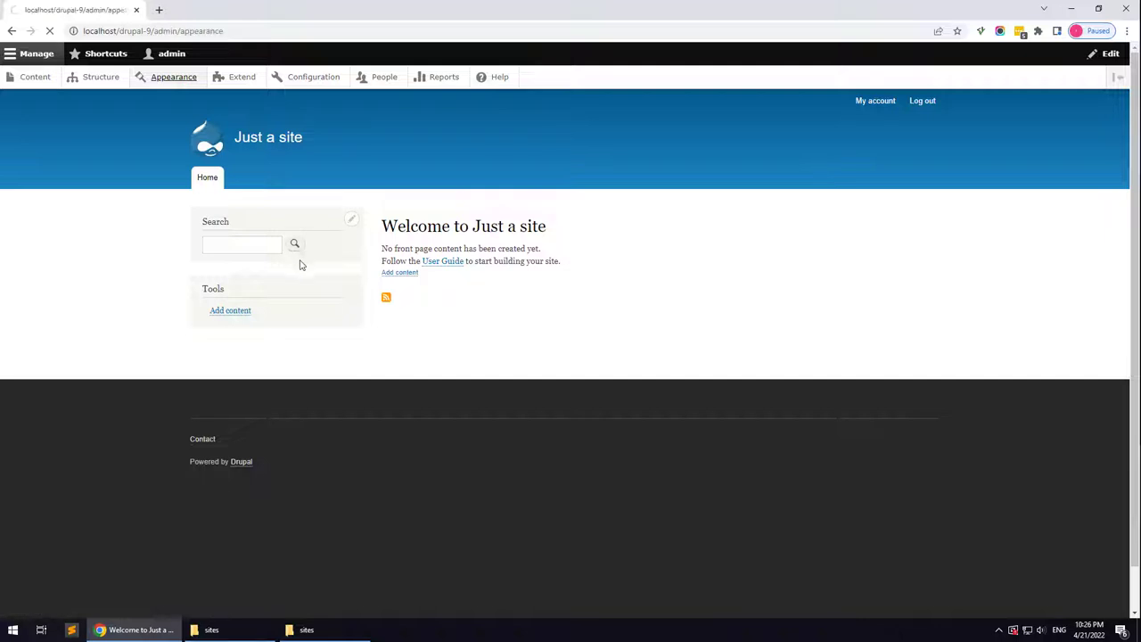
scroll(387, 405, "down", 2)
scroll(558, 440, "down", 1)
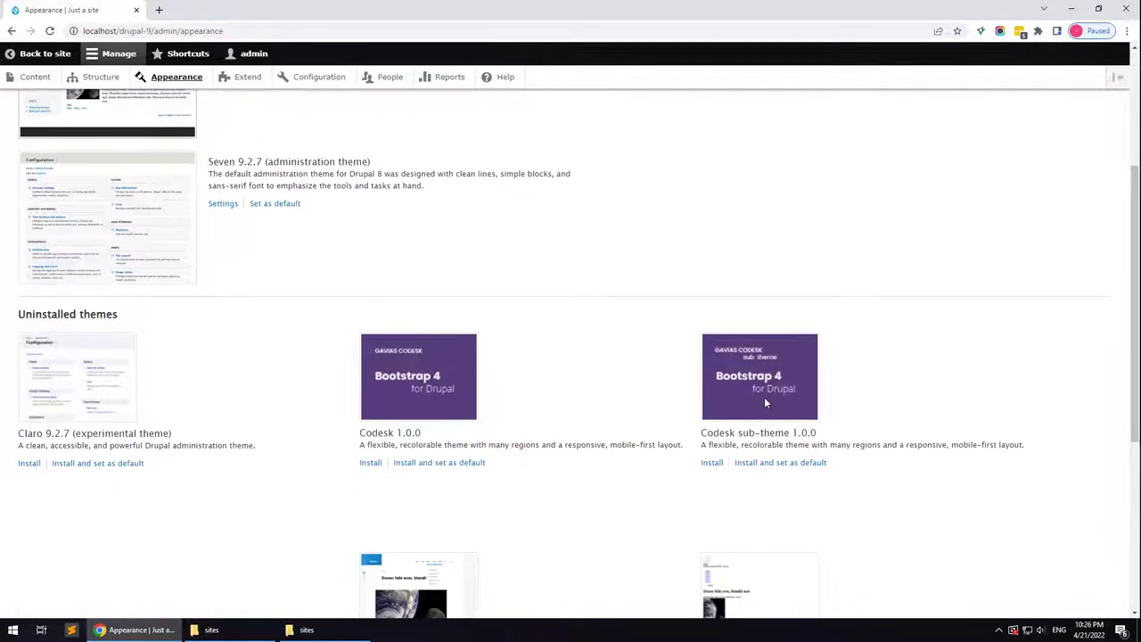
left_click_drag(737, 434, 776, 434)
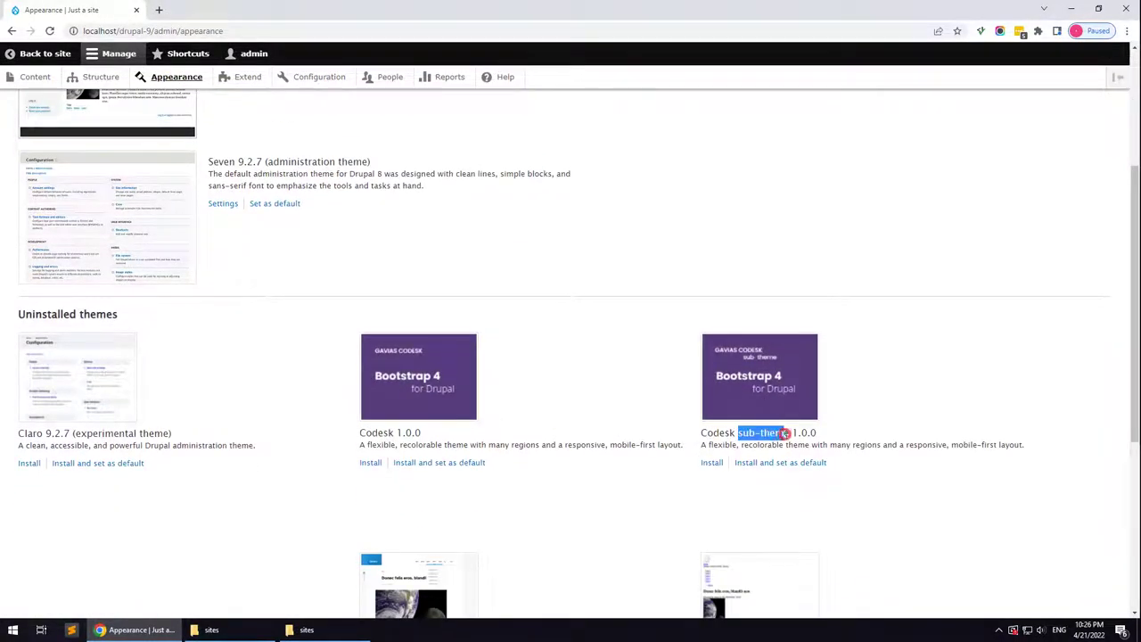
left_click(772, 463)
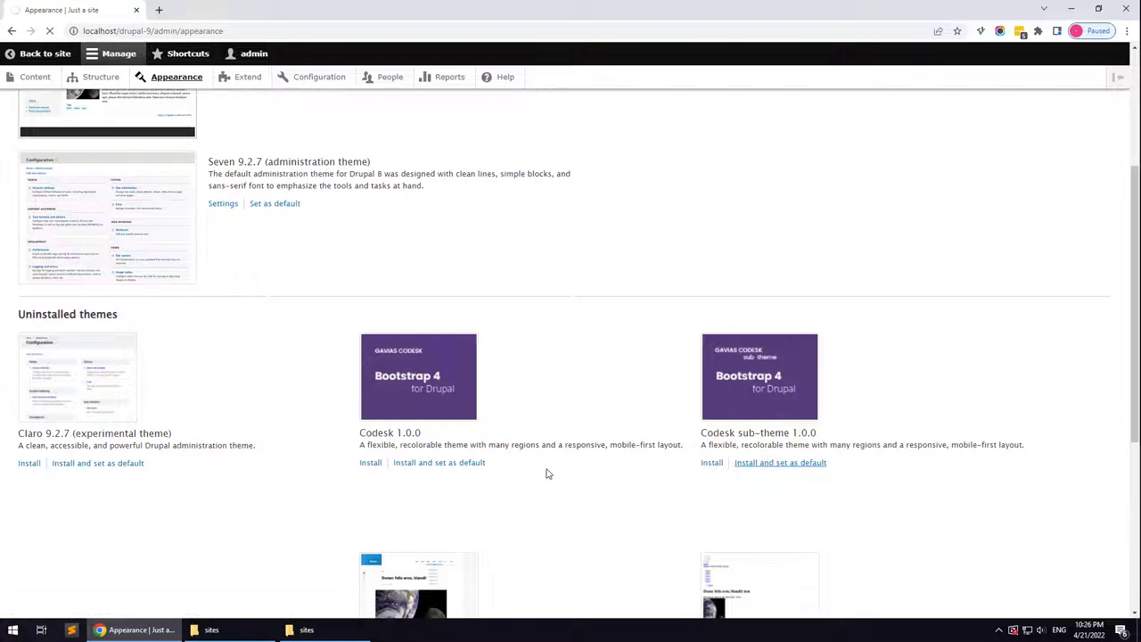
Open the site's Extend page and filter the module list by "gavias"
left_click(225, 77)
scroll(316, 301, "down", 1)
scroll(315, 301, "up", 1)
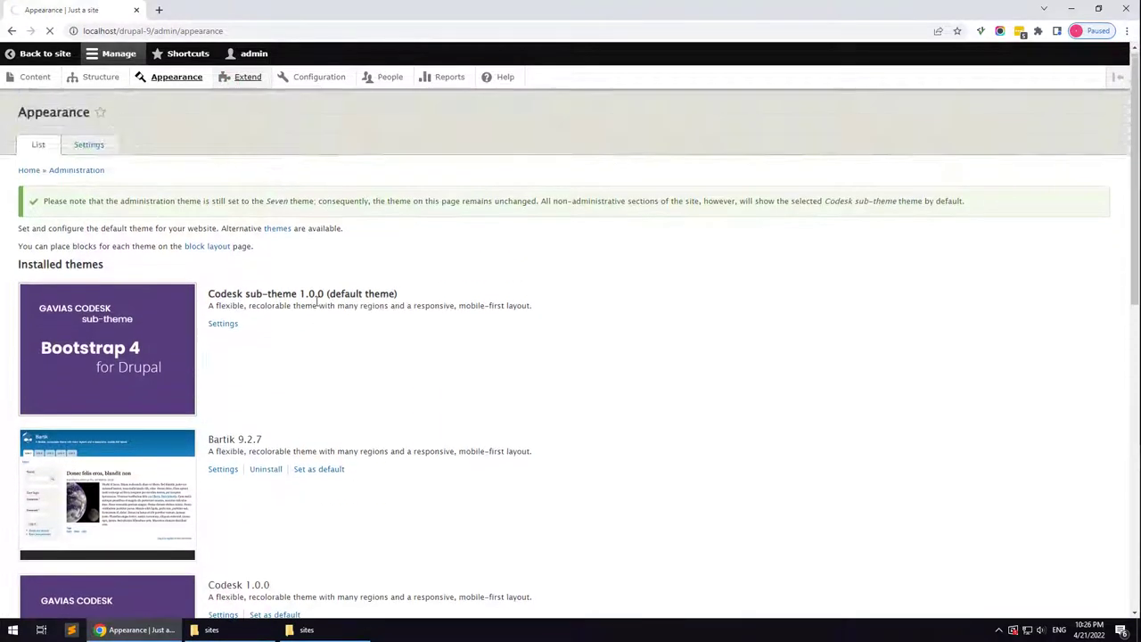
left_click(102, 226)
type("gv")
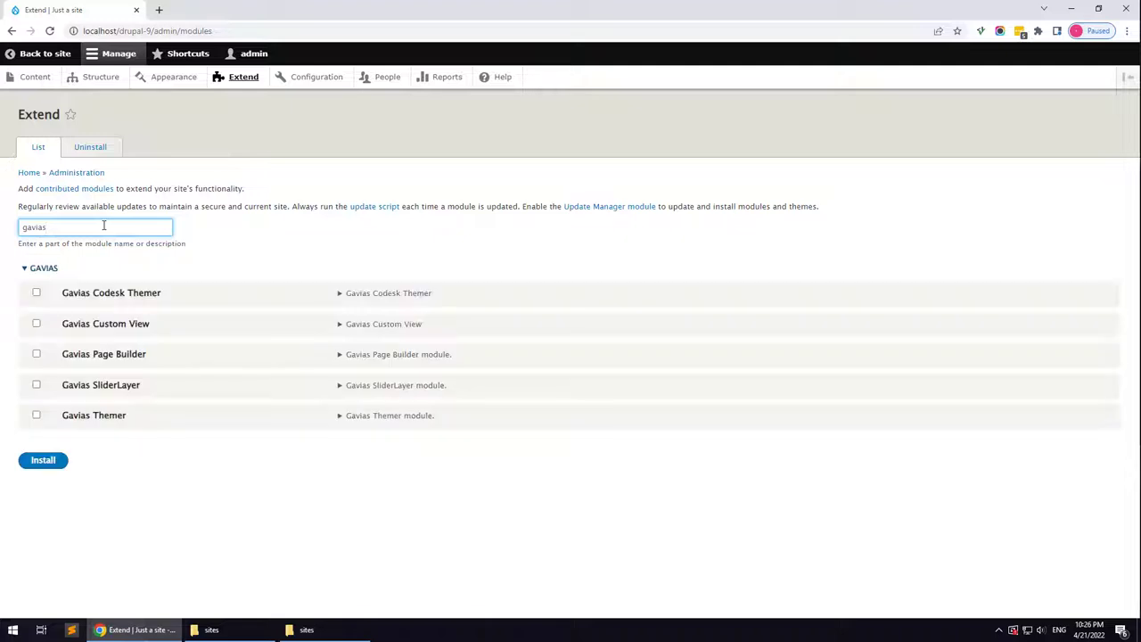
Install the Gavias Codesk Themer, Custom View, Page Builder, SliderLayer and Themer modules
left_click(84, 298)
left_click(68, 329)
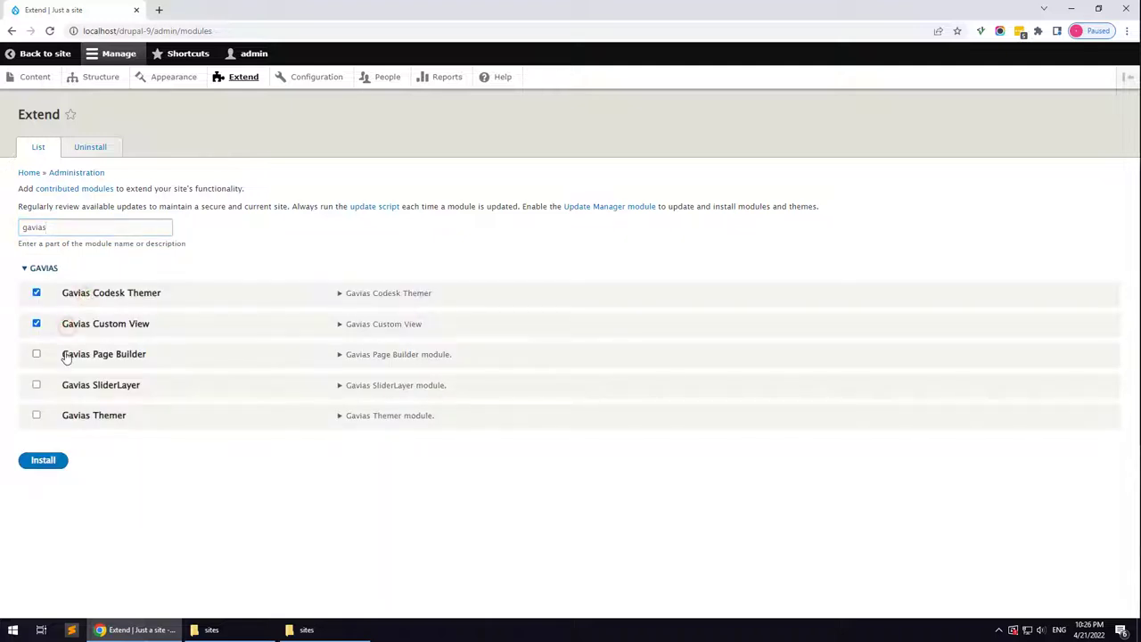
left_click(67, 358)
left_click(77, 390)
left_click(76, 415)
left_click(43, 463)
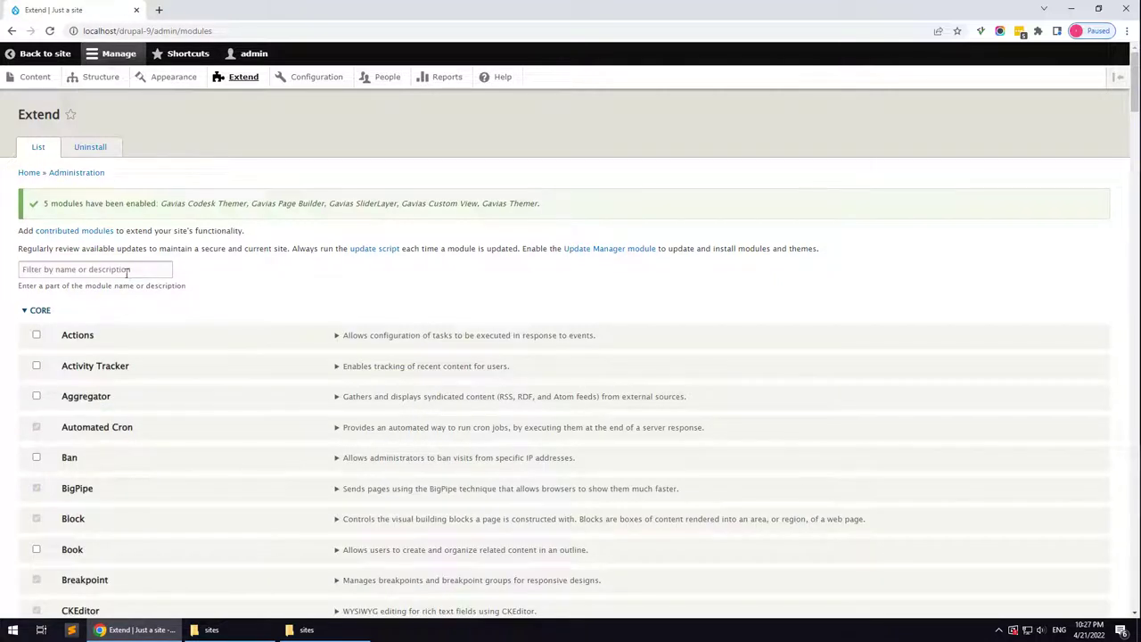
Filter the modules by "codesk" and install Codesk Features together with its required modules
left_click(126, 272)
type("codesk")
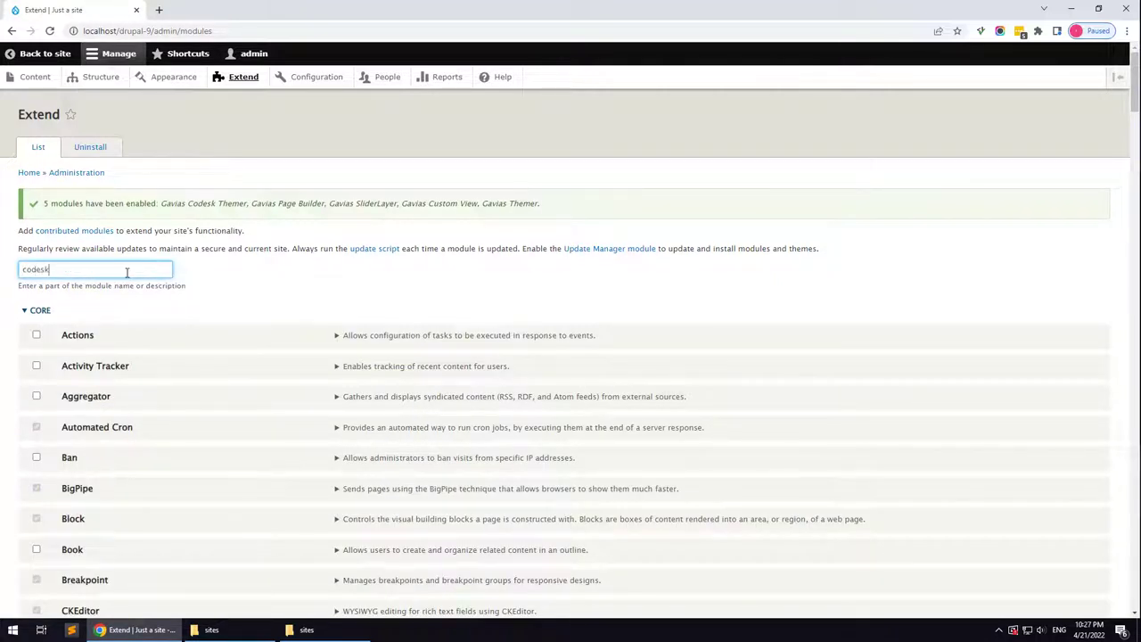
left_click(82, 406)
left_click(44, 447)
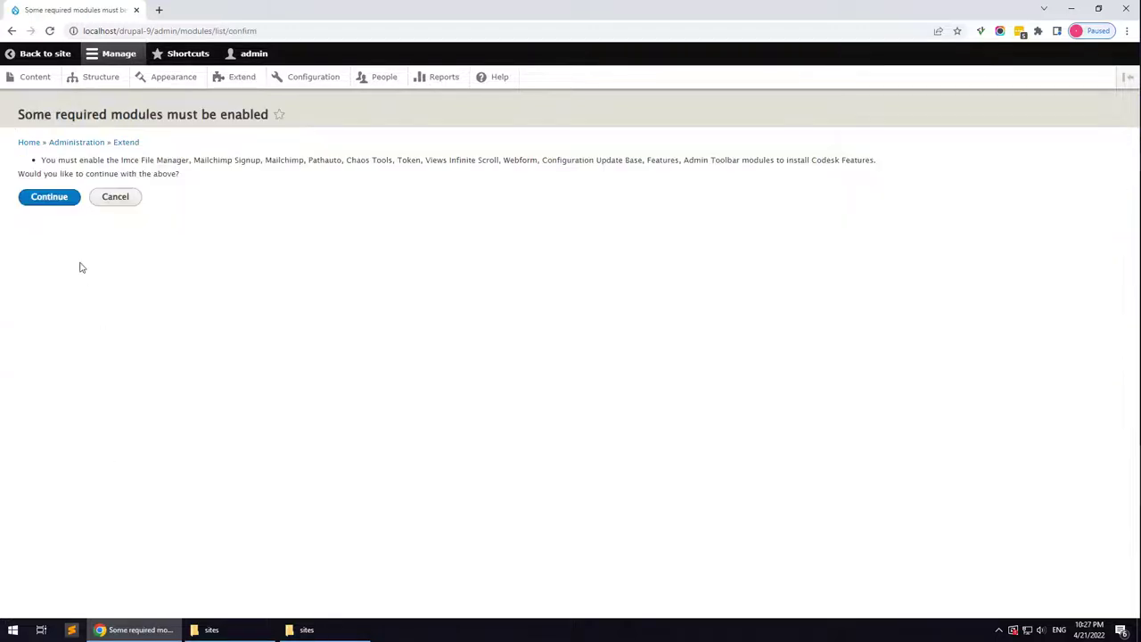
left_click(51, 196)
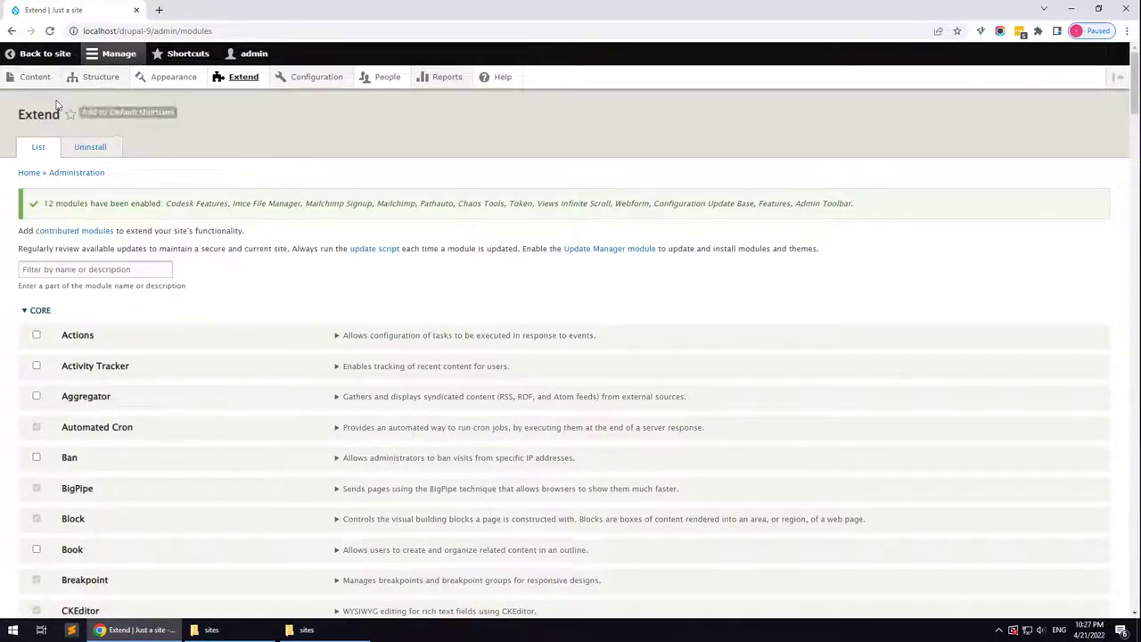
In the Codesk sub-theme's block layout, assign the Search block to the Search region and Breadcrumbs to the Breadcrumbs region
mouse_move(85, 78)
left_click(90, 102)
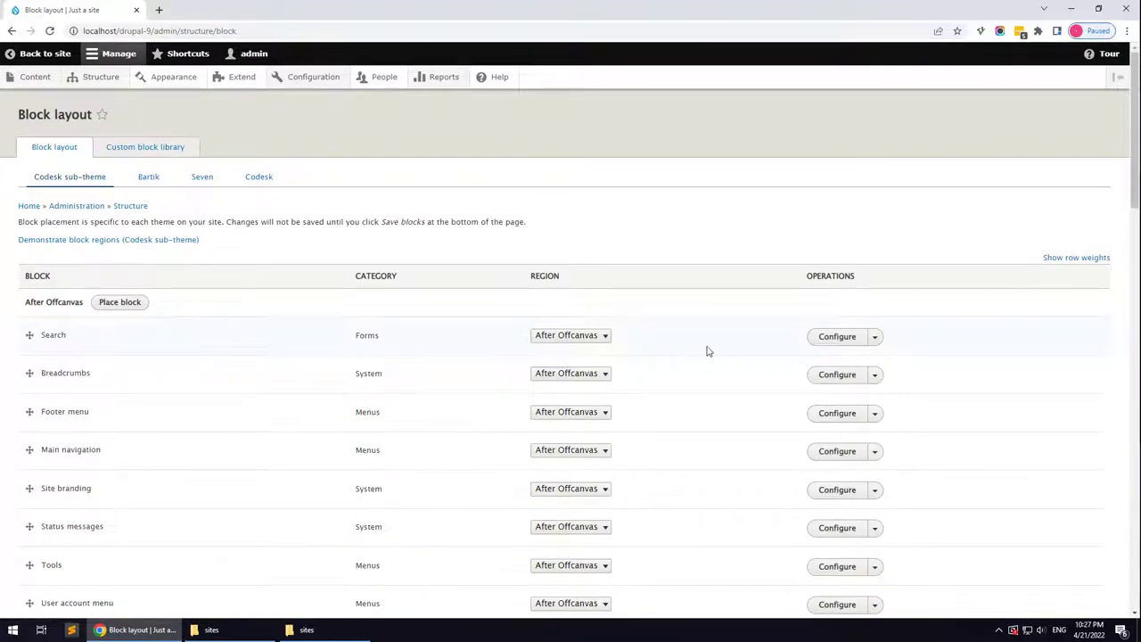
left_click(603, 345)
left_click(570, 386)
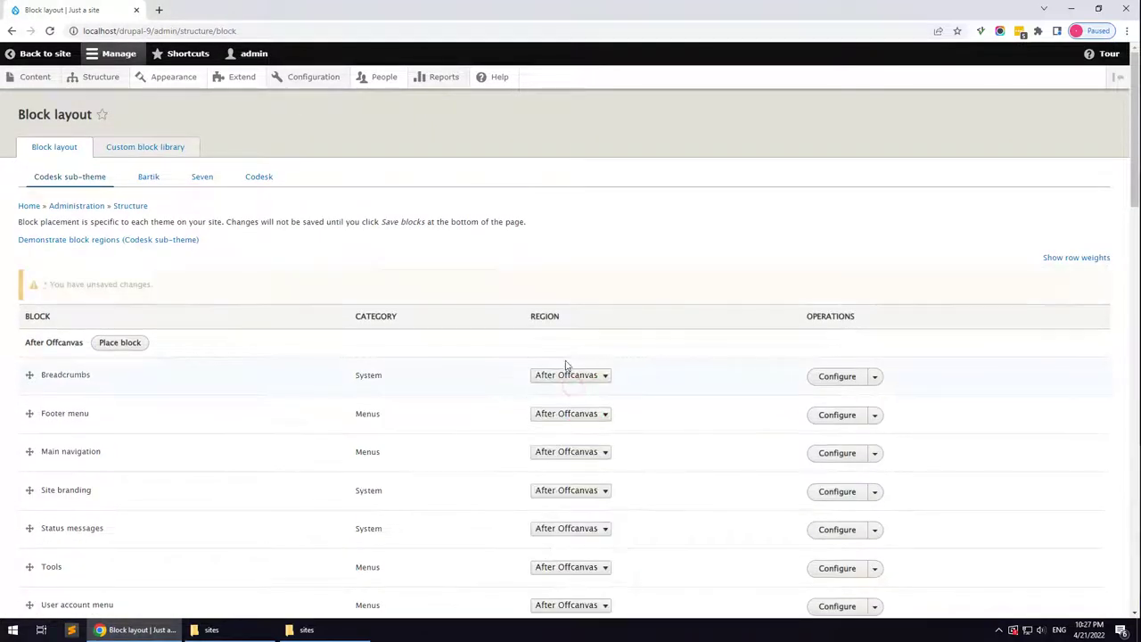
left_click(568, 378)
left_click(548, 192)
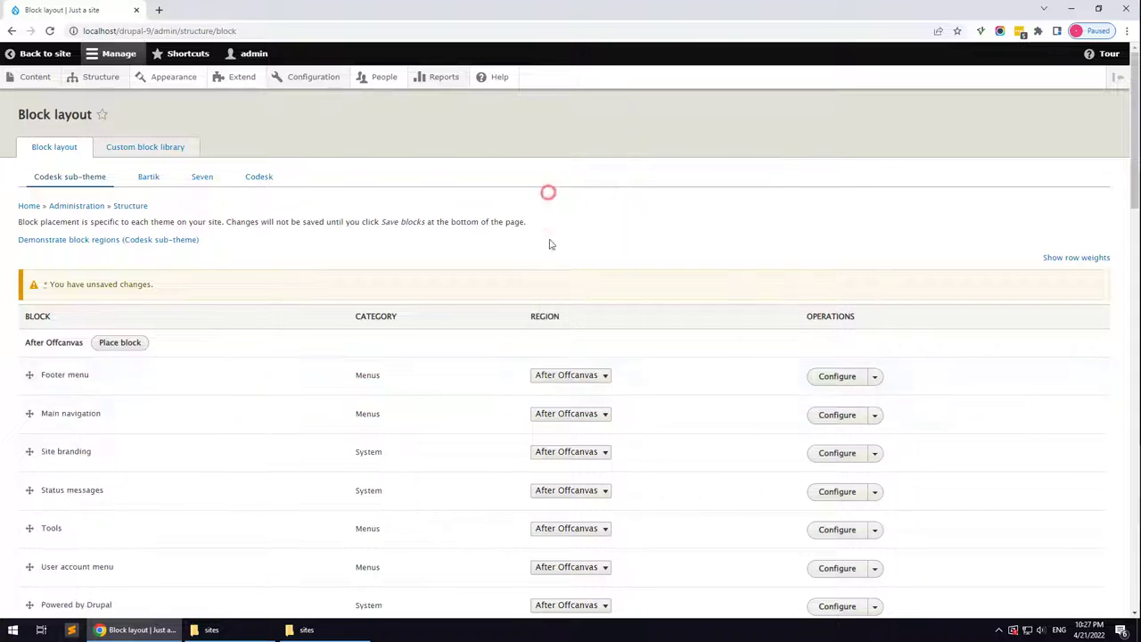
Move the Footer menu block out of After Offcanvas and assign the Main navigation block to the Main menu region
left_click(549, 384)
scroll(552, 339, "down", 1)
left_click(553, 358)
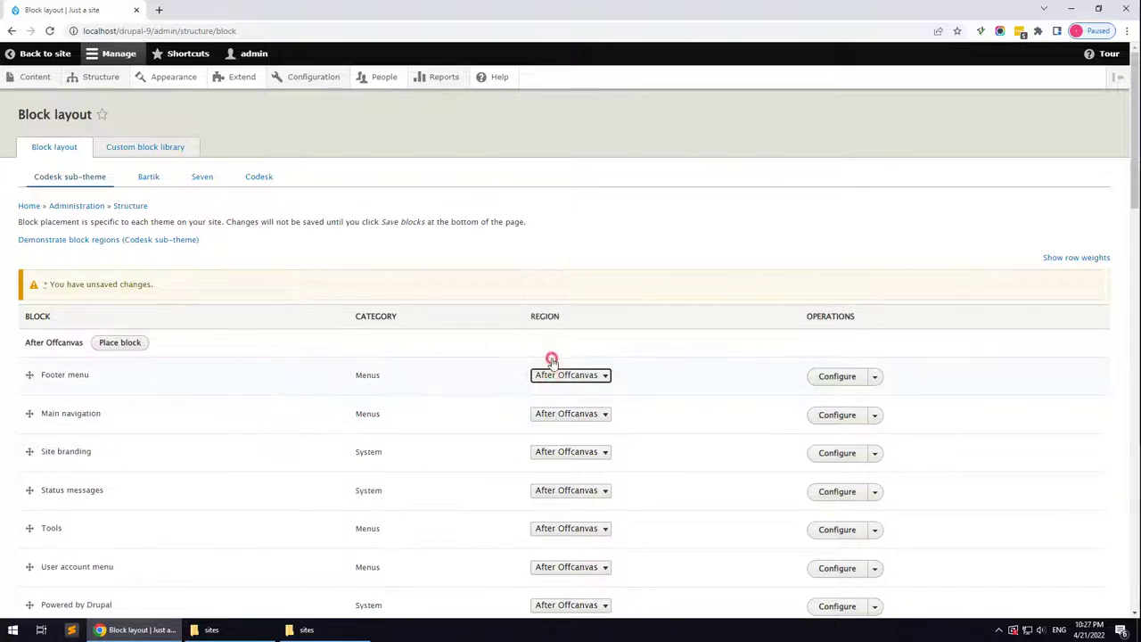
left_click(554, 377)
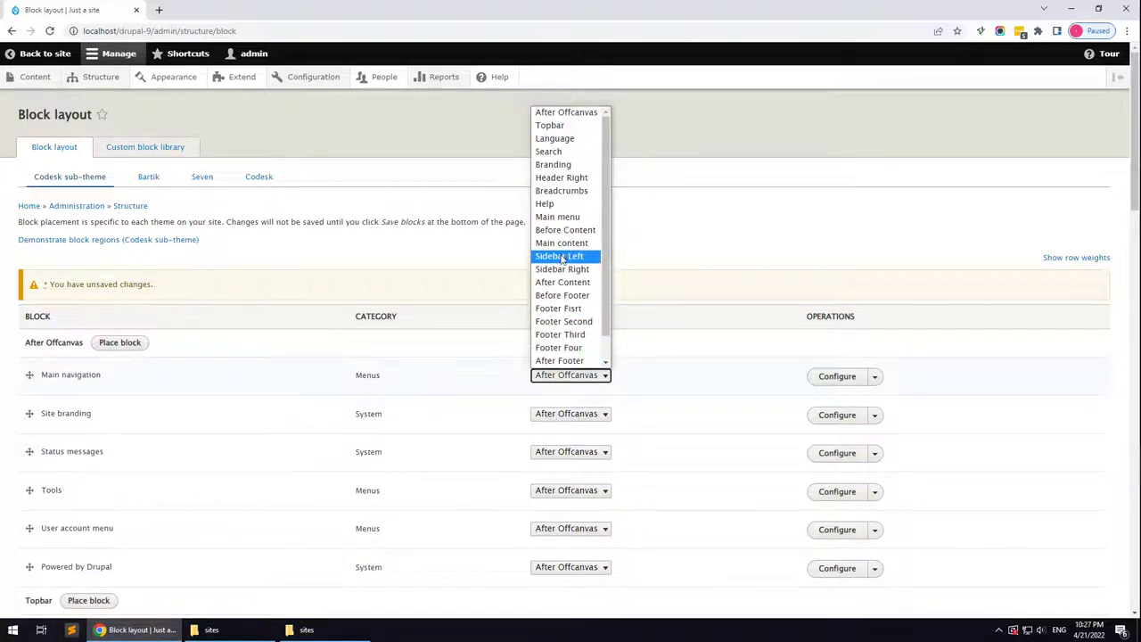
left_click(557, 216)
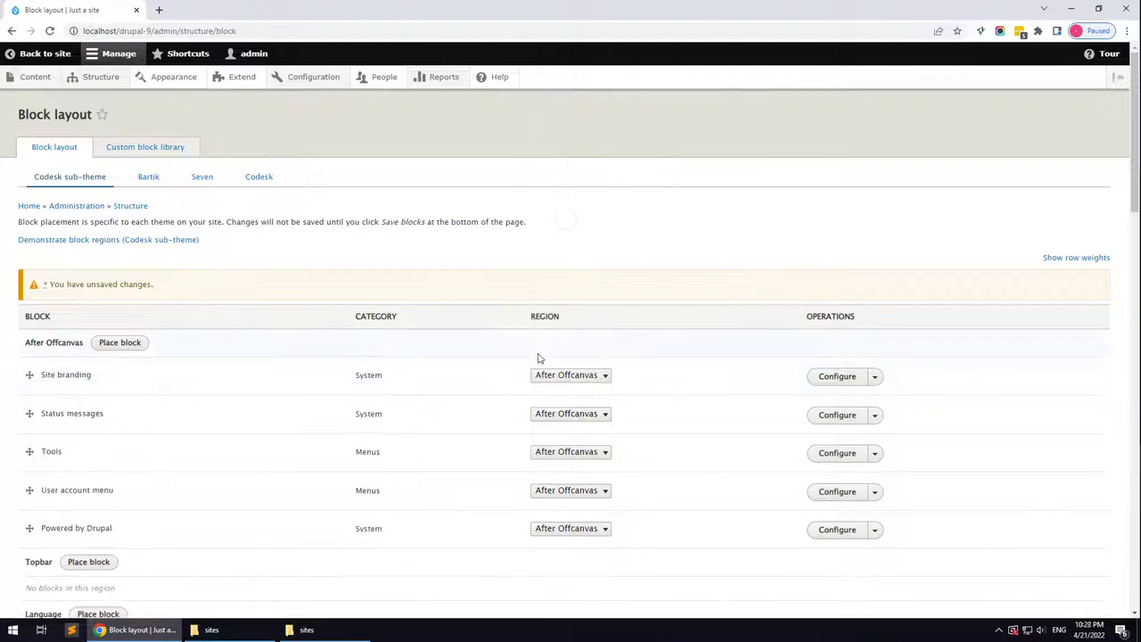
Move the Site branding block out of After Offcanvas and assign the Status messages block to the Help region
scroll(553, 323, "down", 1)
left_click(549, 322)
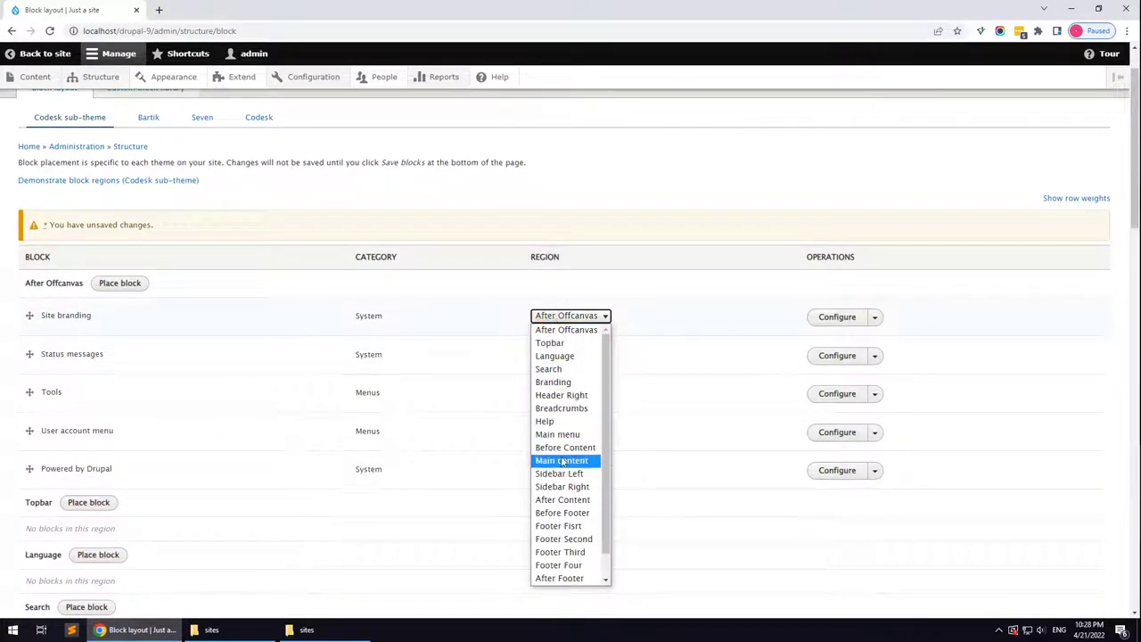
left_click(556, 392)
left_click(580, 315)
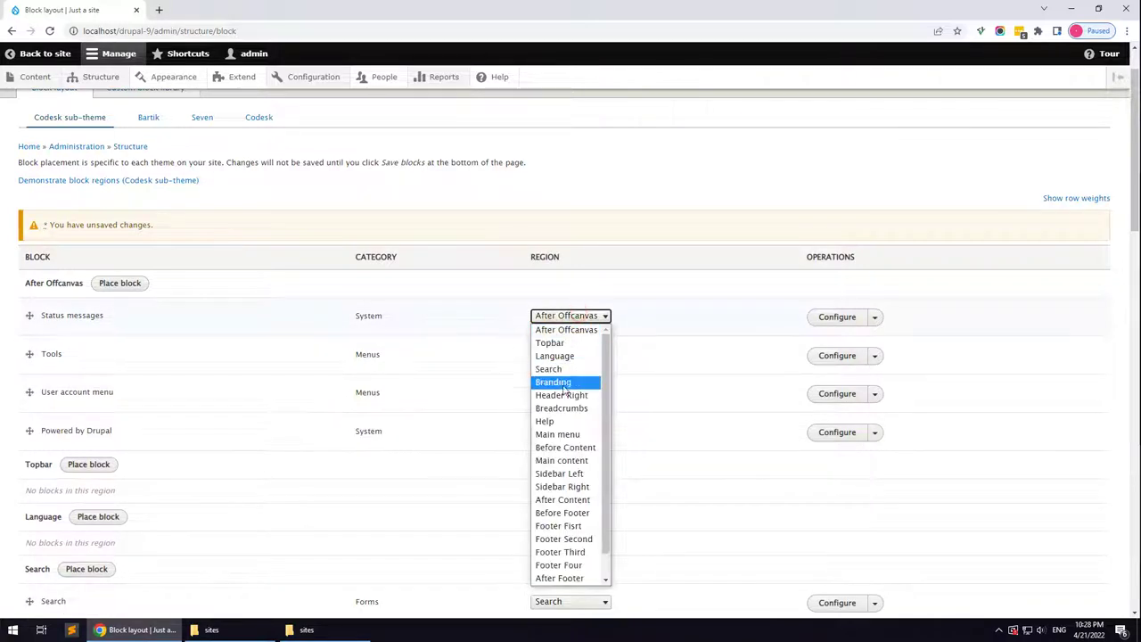
left_click(554, 423)
Assign the Tools and User account menu blocks to the Other region and move Powered by Drupal out of After Offcanvas
left_click(567, 319)
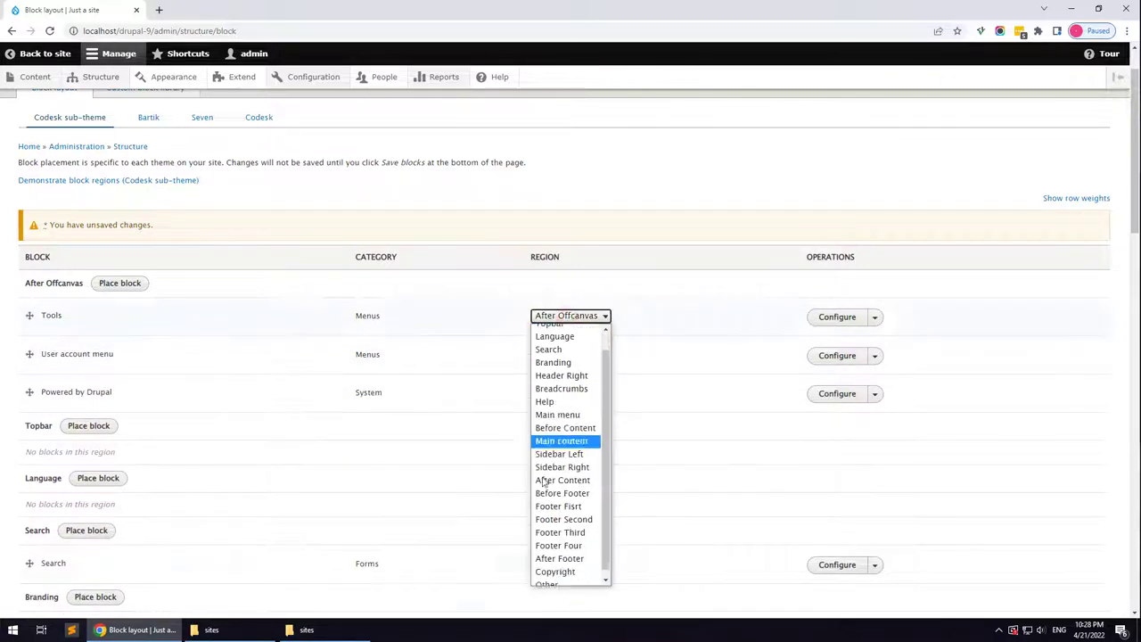
left_click(548, 577)
left_click(568, 319)
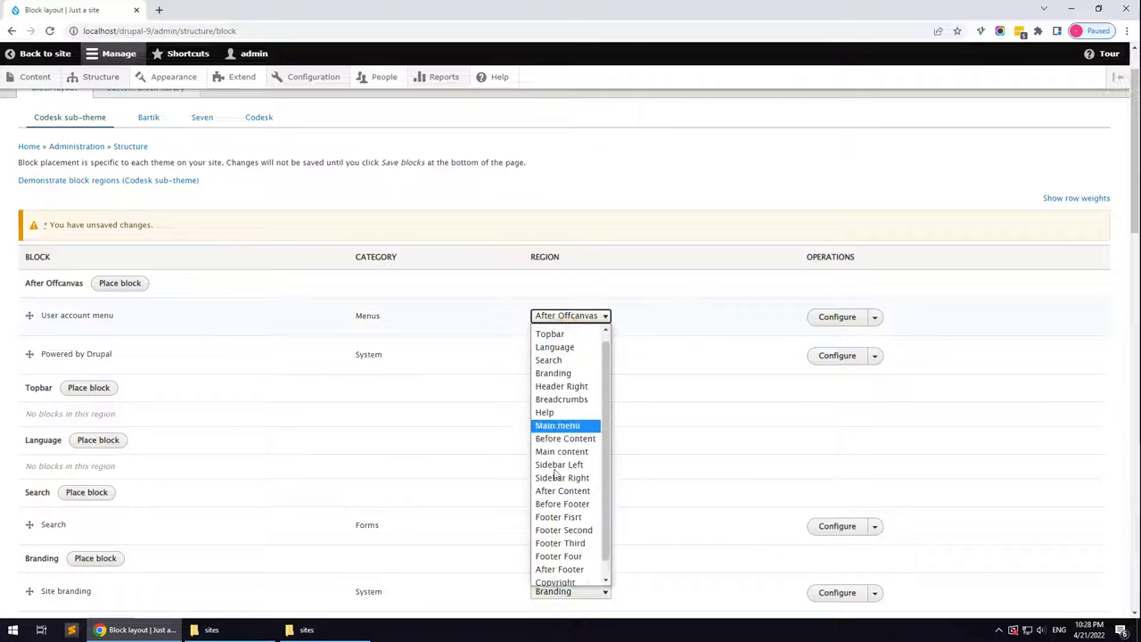
scroll(545, 571, "down", 1)
left_click(545, 578)
left_click(568, 317)
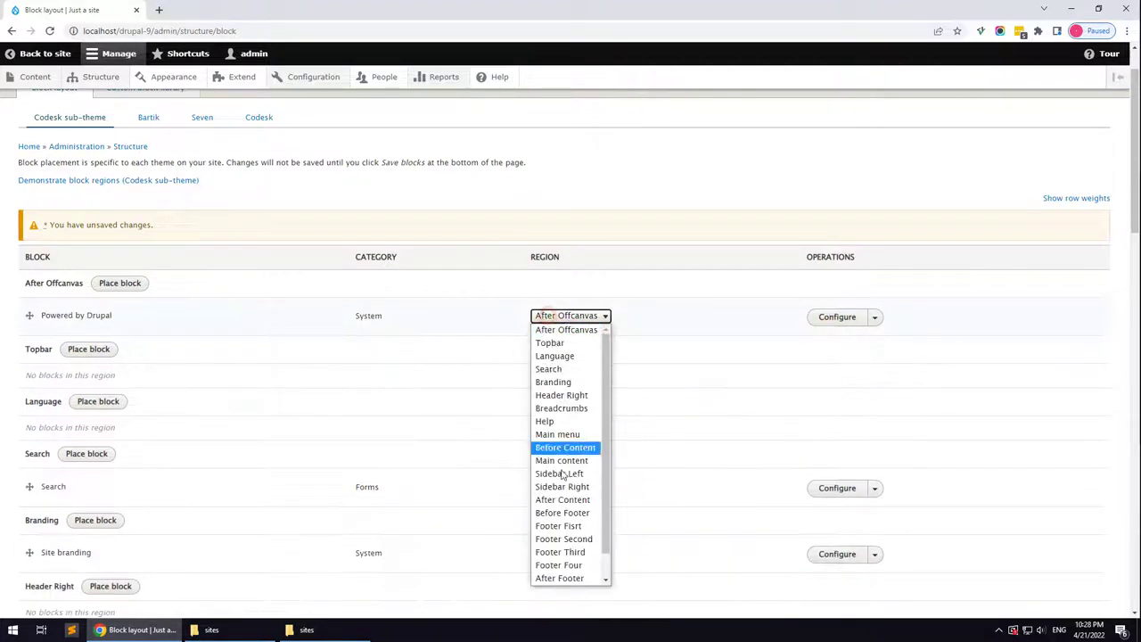
scroll(548, 550, "down", 1)
left_click(554, 553)
Move the Page title block from Main content to the Other region
scroll(395, 443, "down", 2)
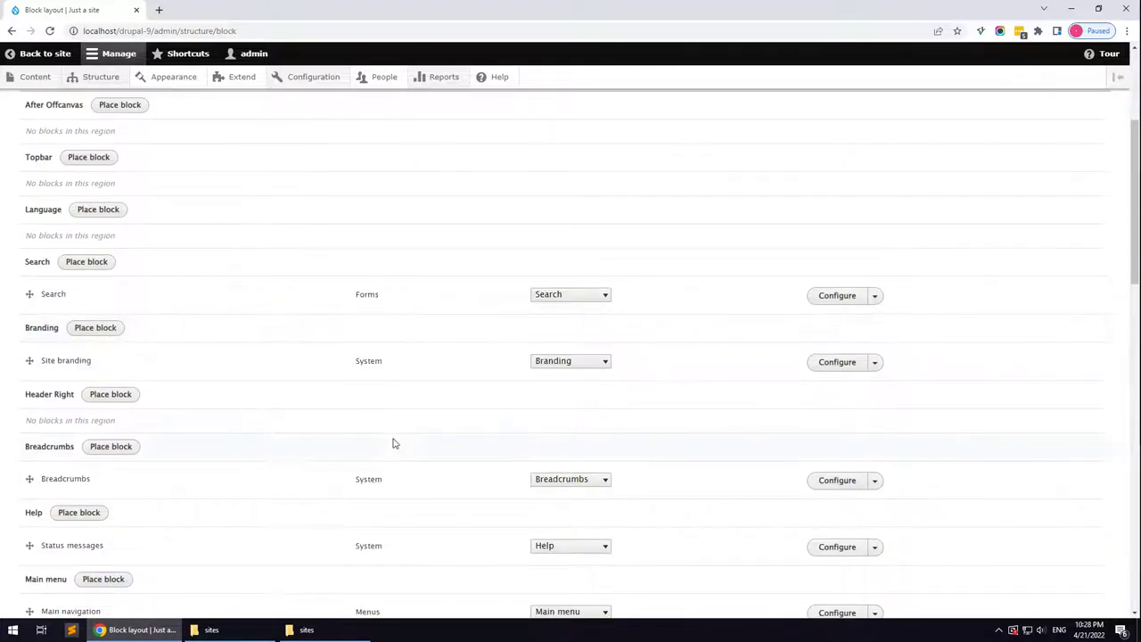
scroll(395, 442, "down", 4)
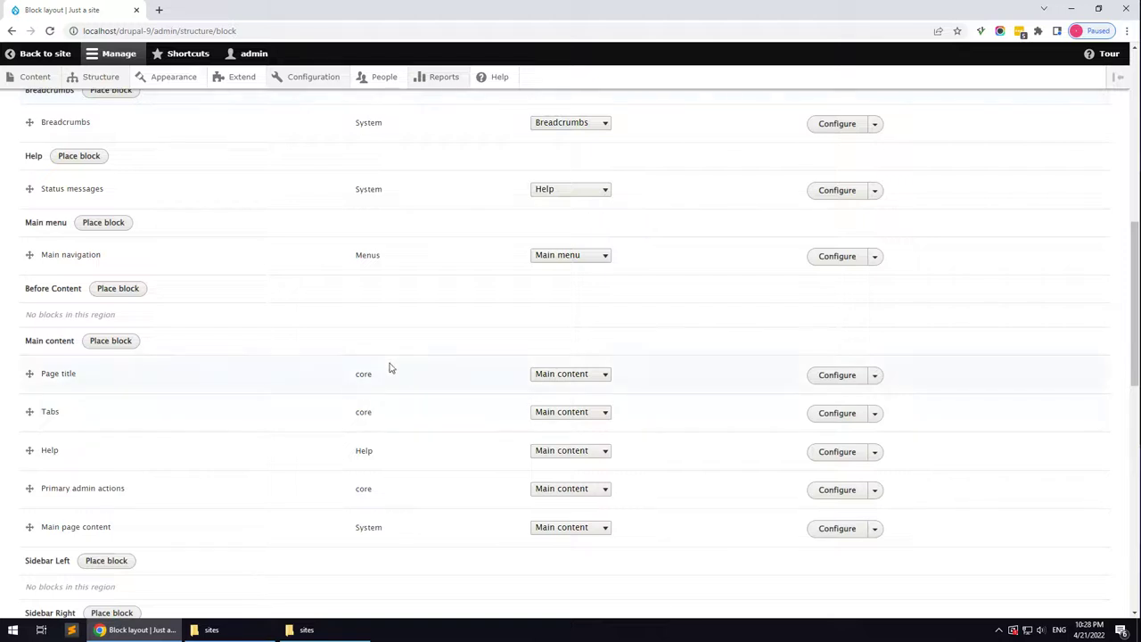
left_click(597, 375)
scroll(571, 370, "down", 1)
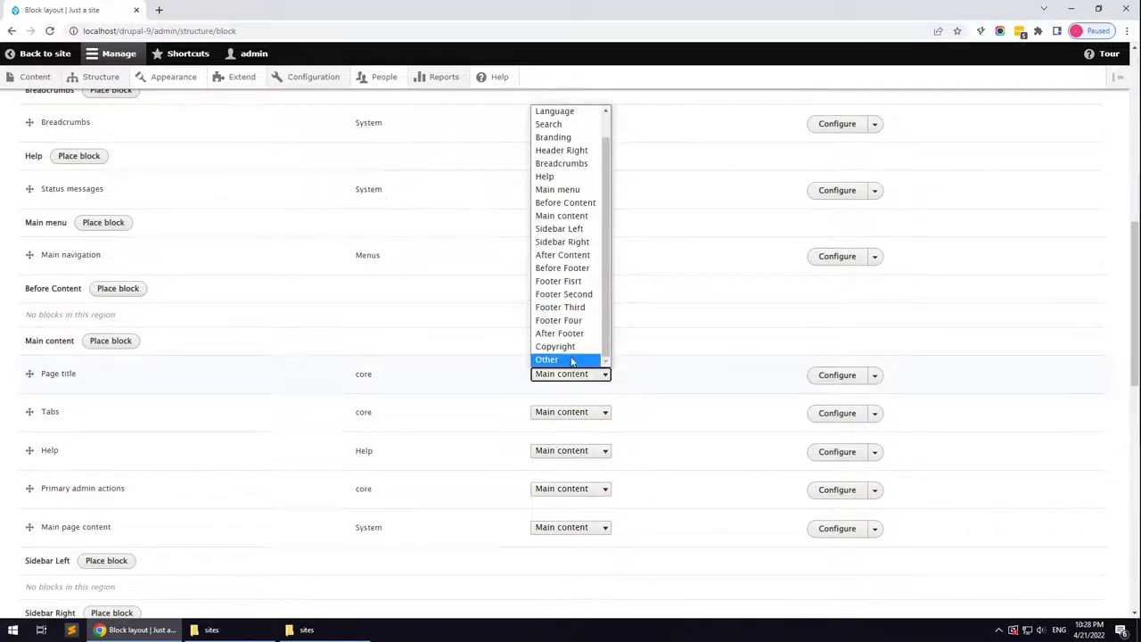
left_click(567, 361)
Assign the Tabs, Help and Primary admin actions blocks from Main content to the Help region and save the block layout
left_click(573, 378)
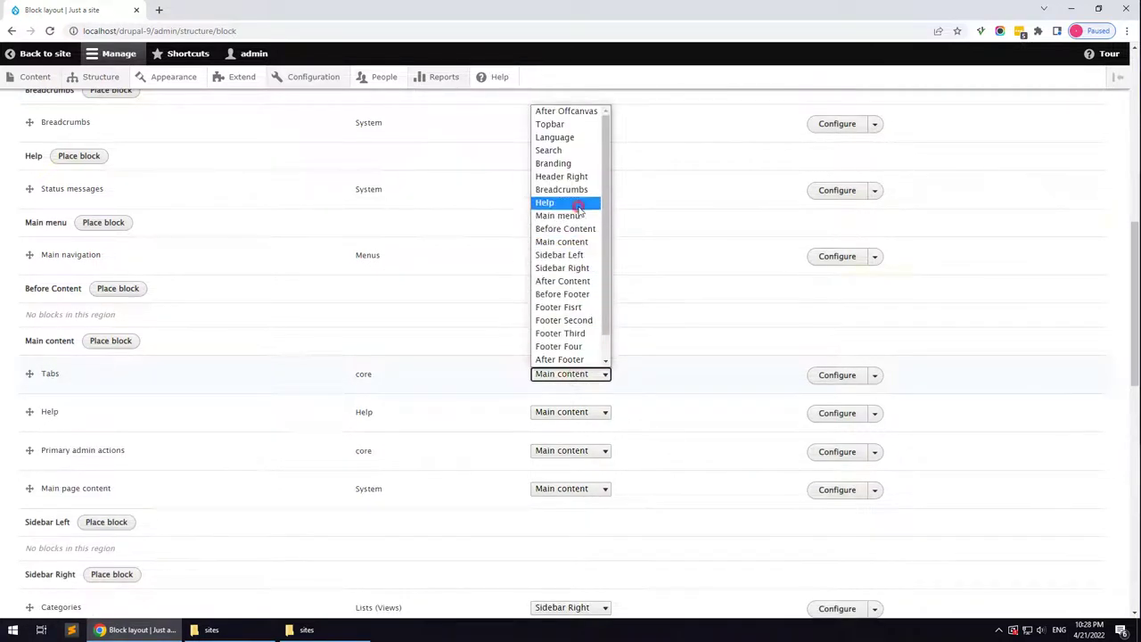
left_click(545, 202)
left_click(563, 411)
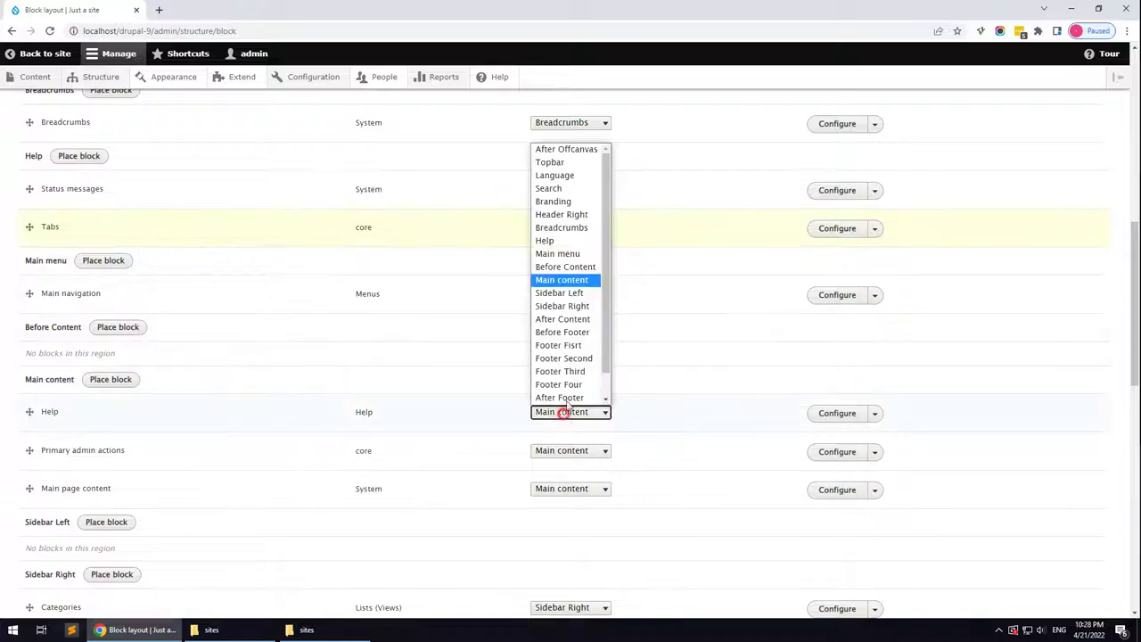
left_click(570, 239)
scroll(553, 385, "down", 1)
left_click(568, 333)
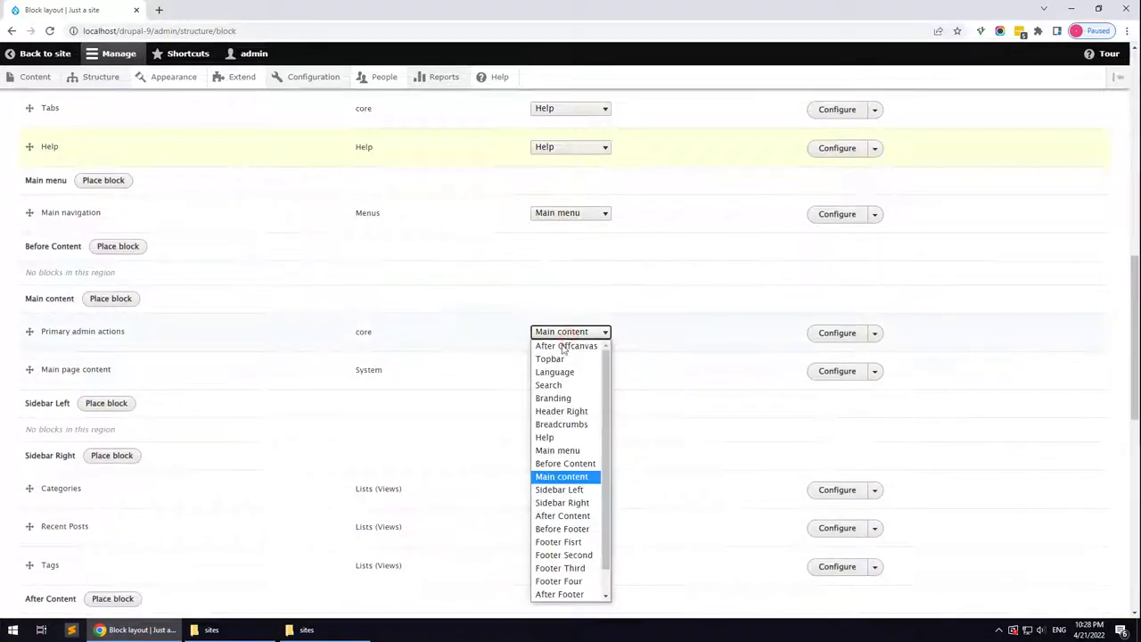
left_click(549, 438)
scroll(549, 442, "down", 7)
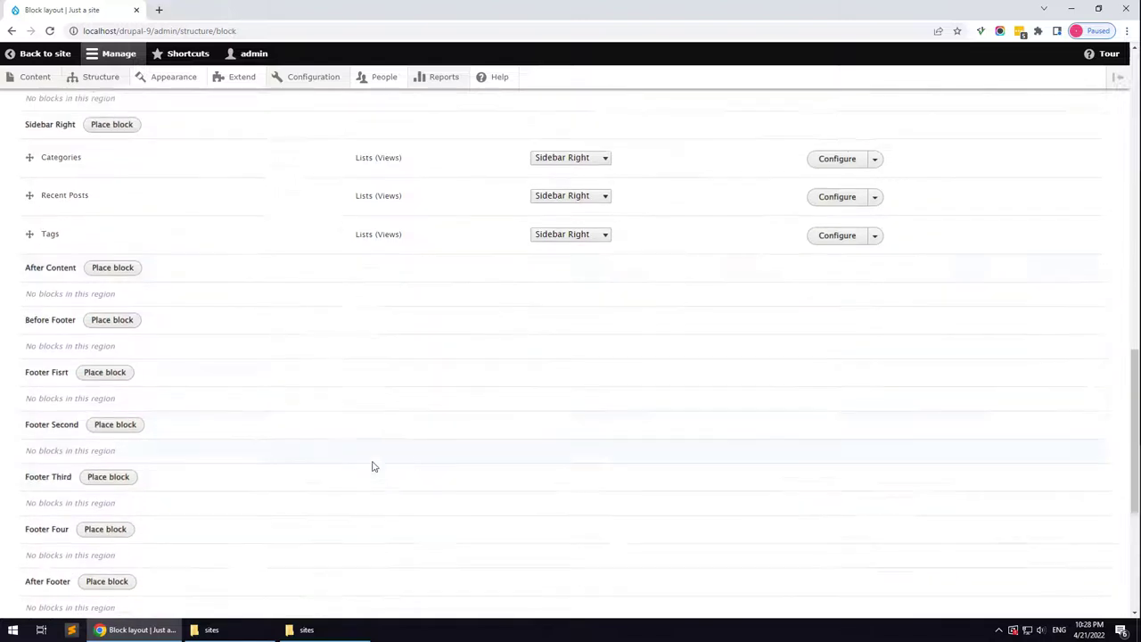
left_click(53, 554)
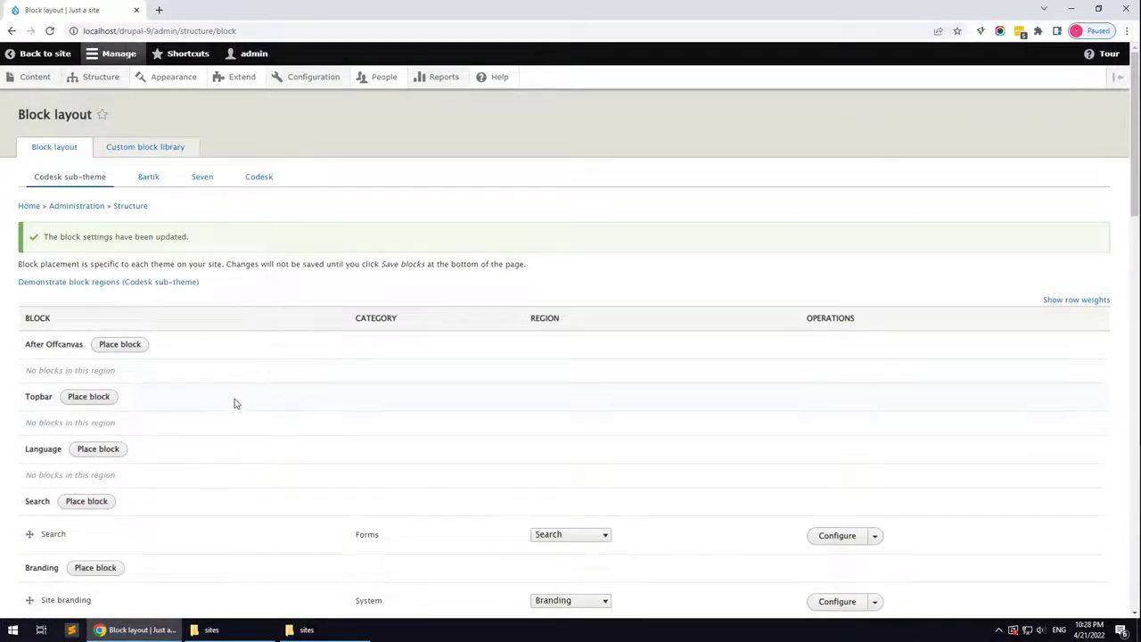
Configure the Site branding block to hide the site name and site slogan, and save the block
scroll(232, 366, "down", 5)
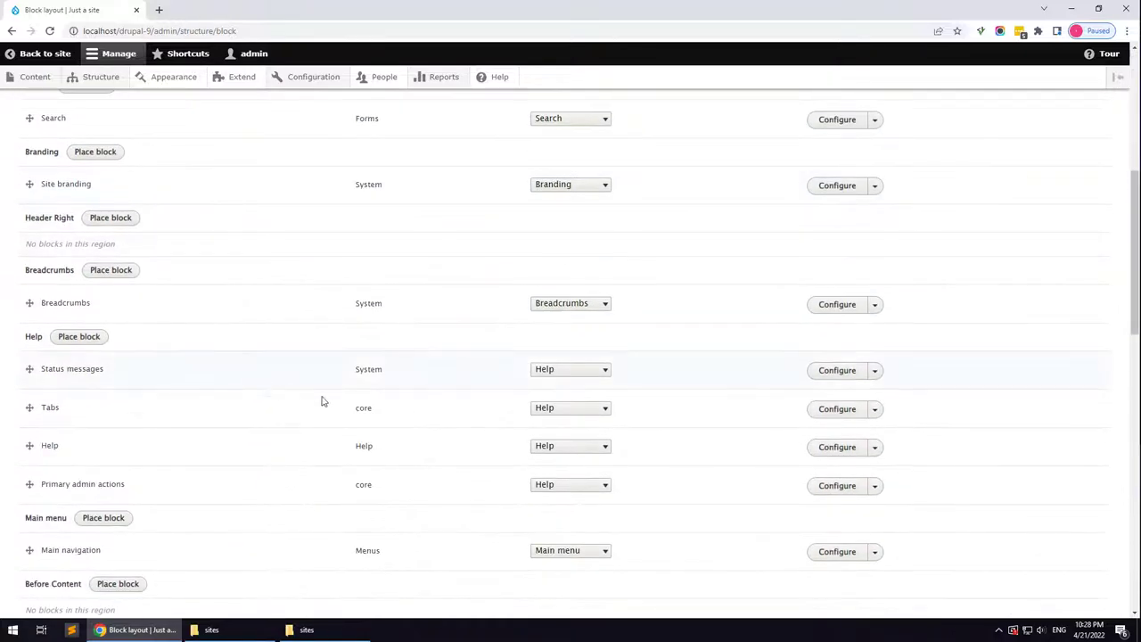
scroll(357, 433, "down", 2)
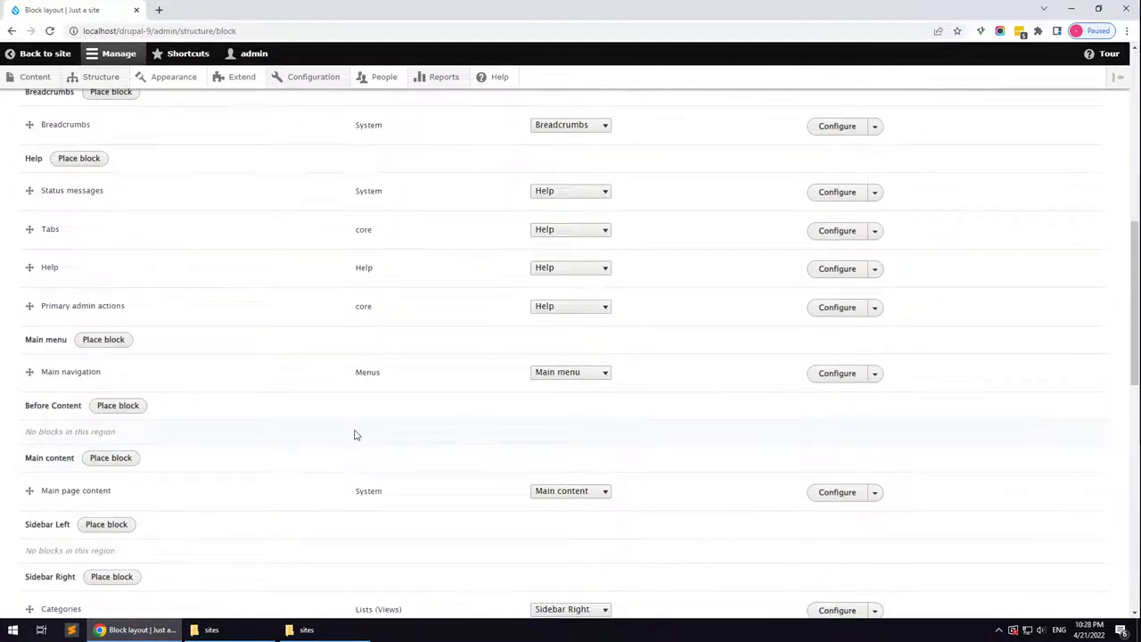
scroll(353, 434, "up", 3)
left_click(834, 246)
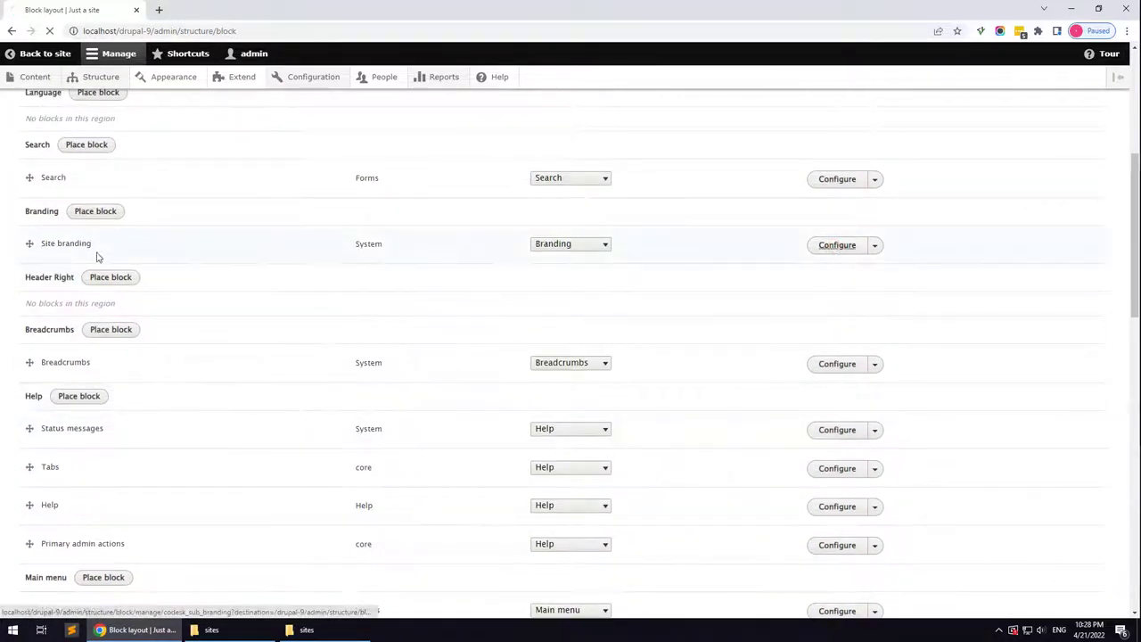
left_click(56, 336)
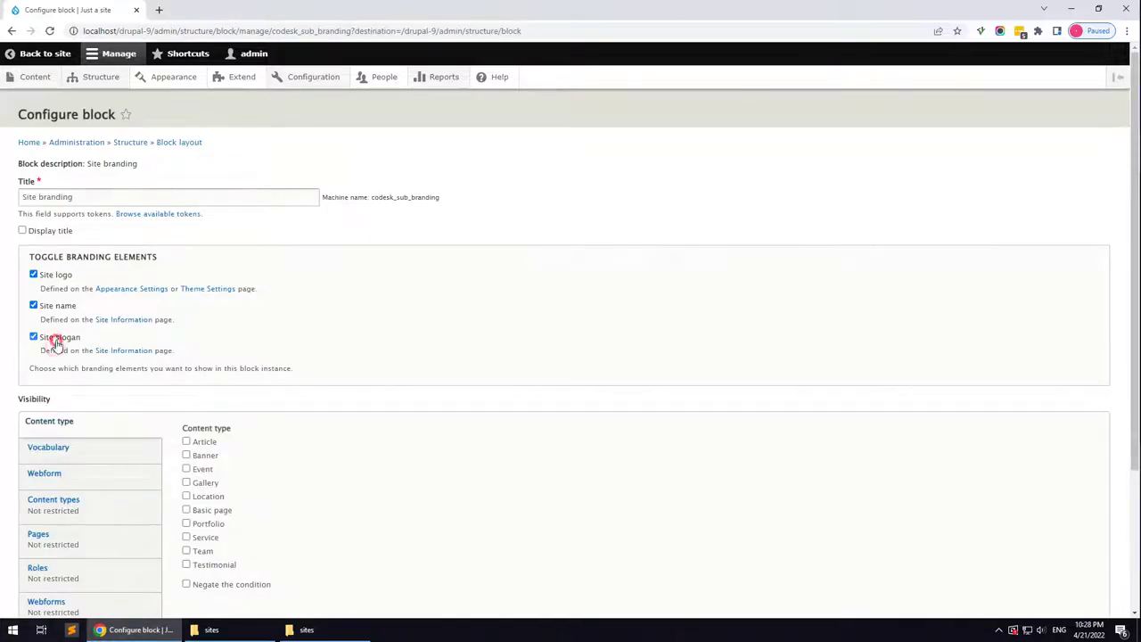
left_click(64, 306)
scroll(62, 356, "down", 3)
left_click(70, 554)
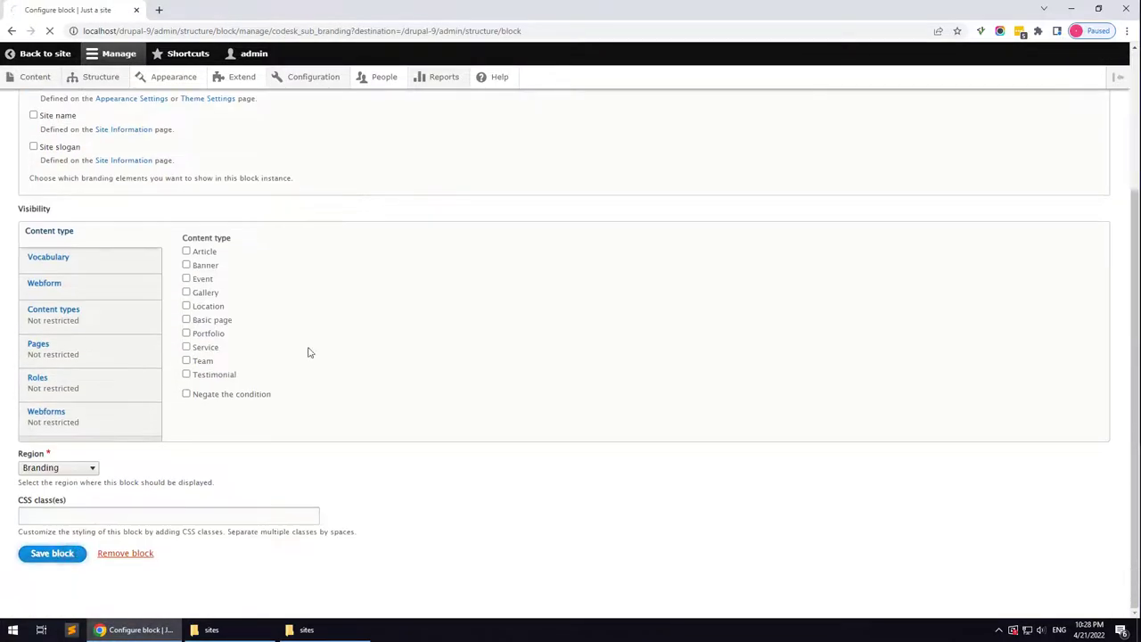
Configure the Main navigation block to display Unlimited levels with all menu links expanded, and save the block
scroll(311, 388, "down", 6)
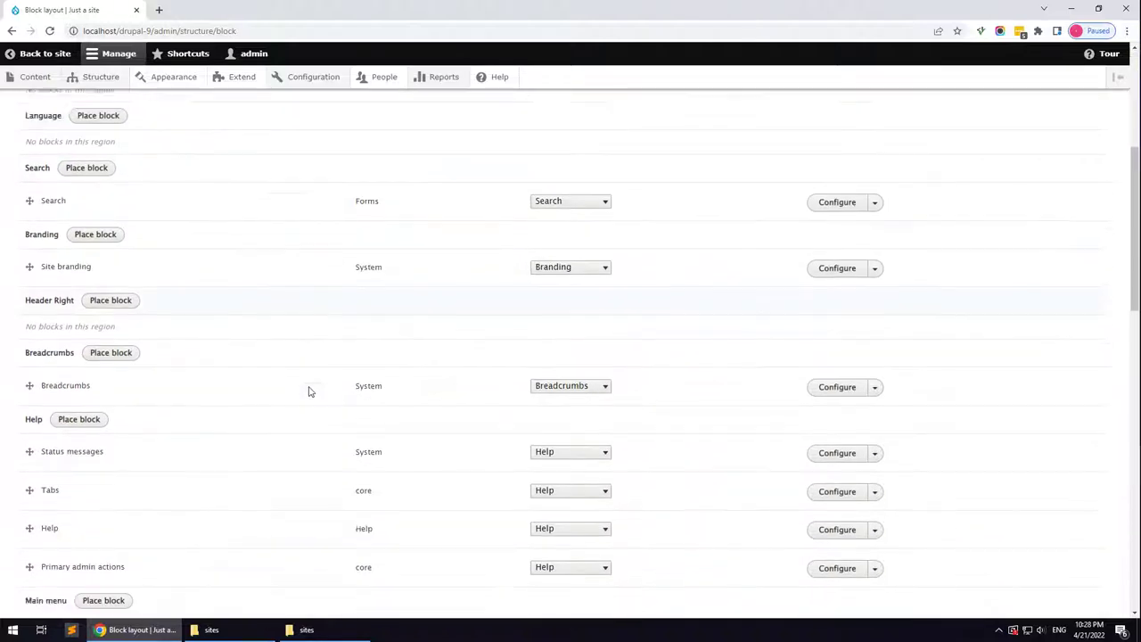
scroll(307, 390, "down", 3)
left_click(811, 314)
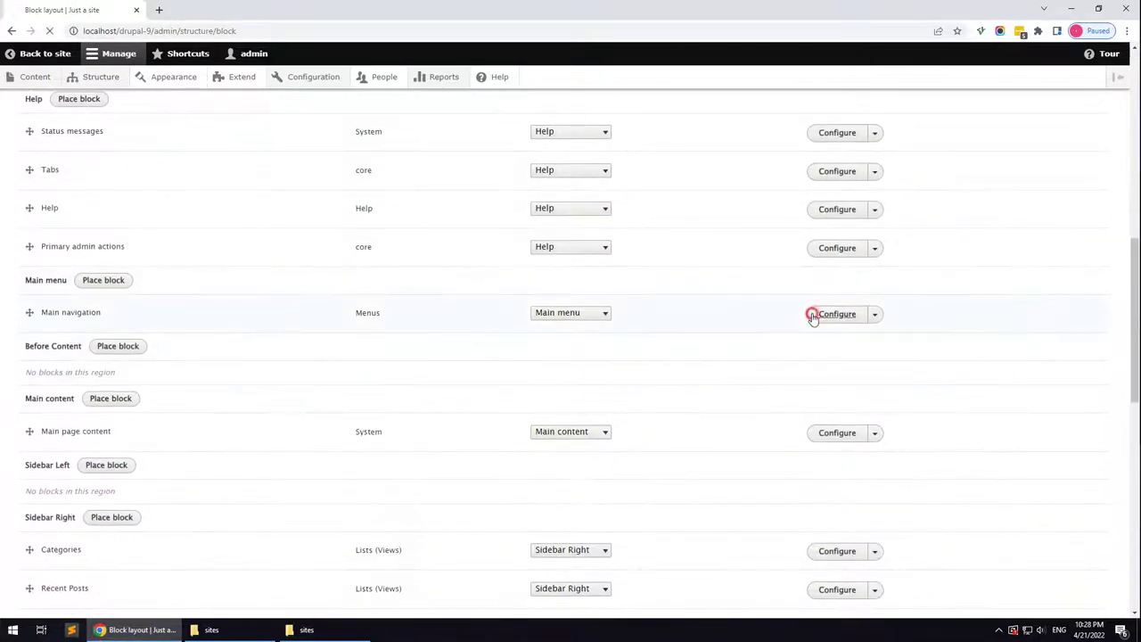
left_click(69, 335)
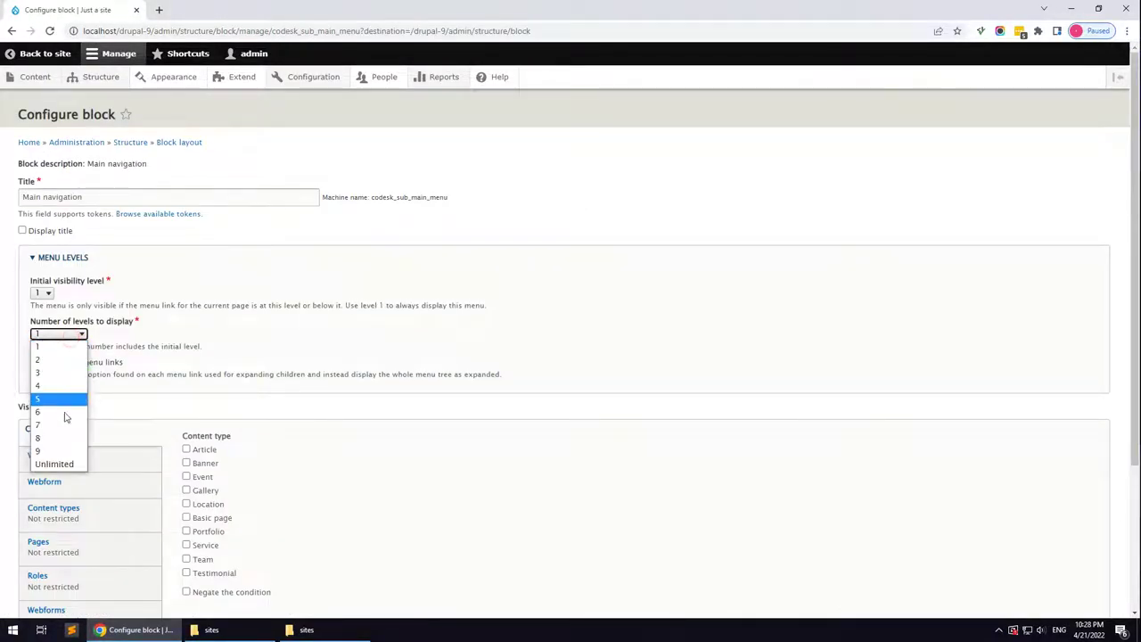
left_click(66, 464)
left_click(63, 364)
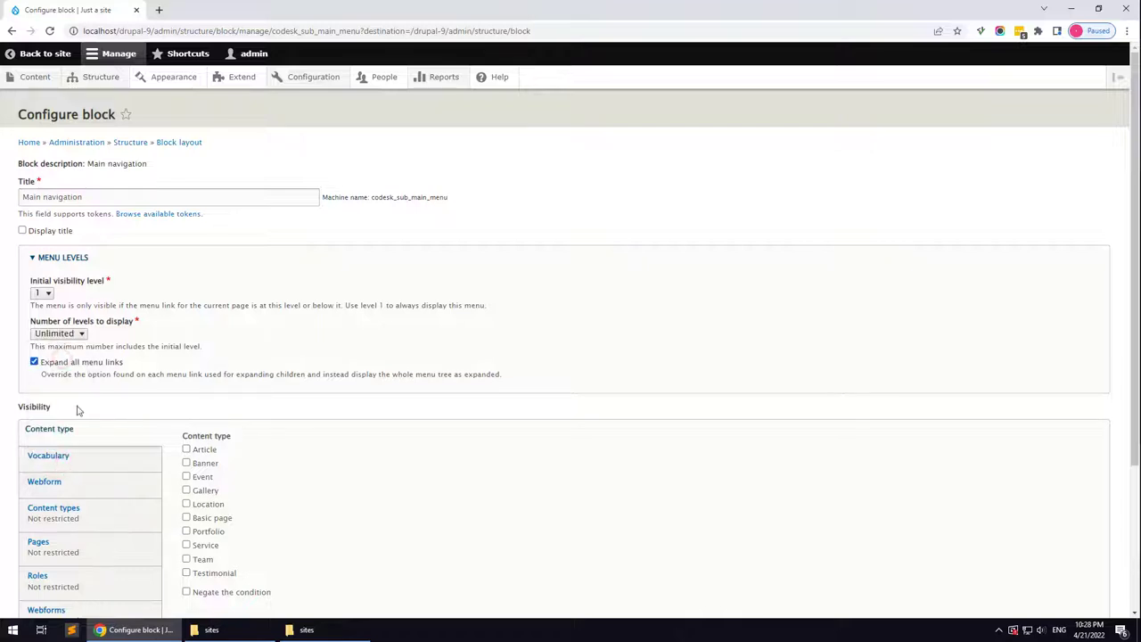
scroll(76, 407, "down", 3)
left_click(52, 553)
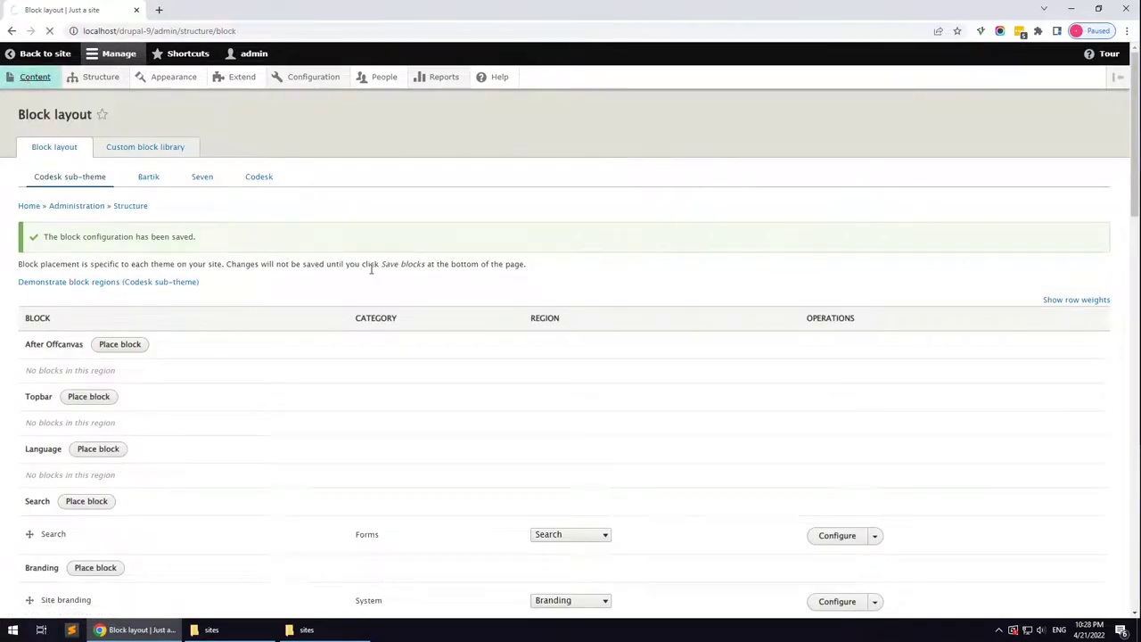
Start a new Basic page and enter "Home Page" as its title
left_click(72, 202)
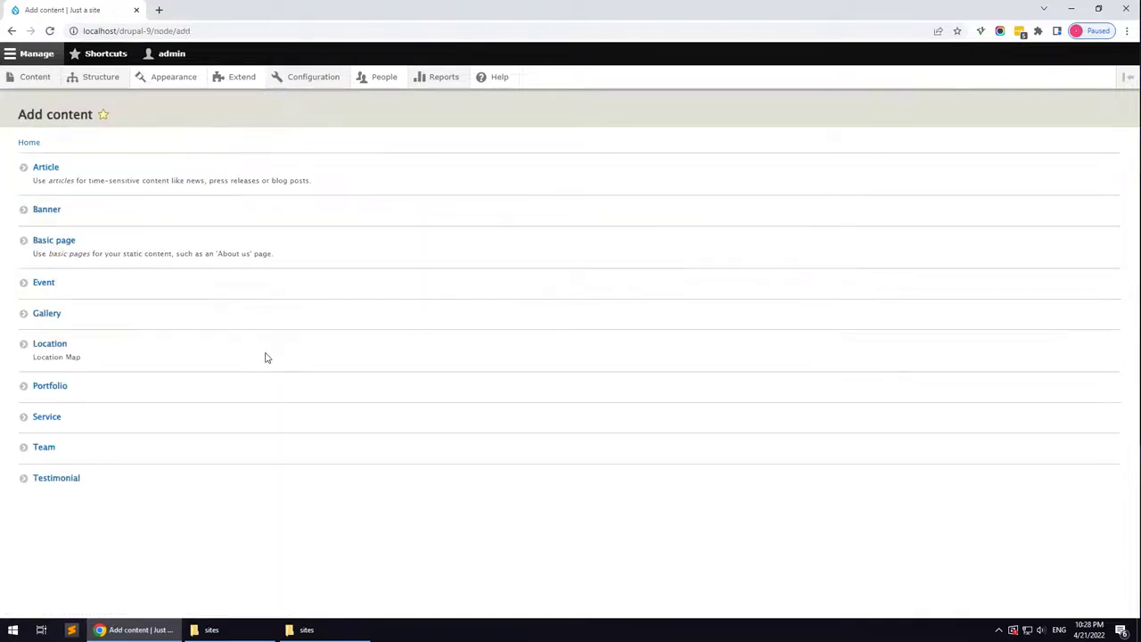
left_click(59, 241)
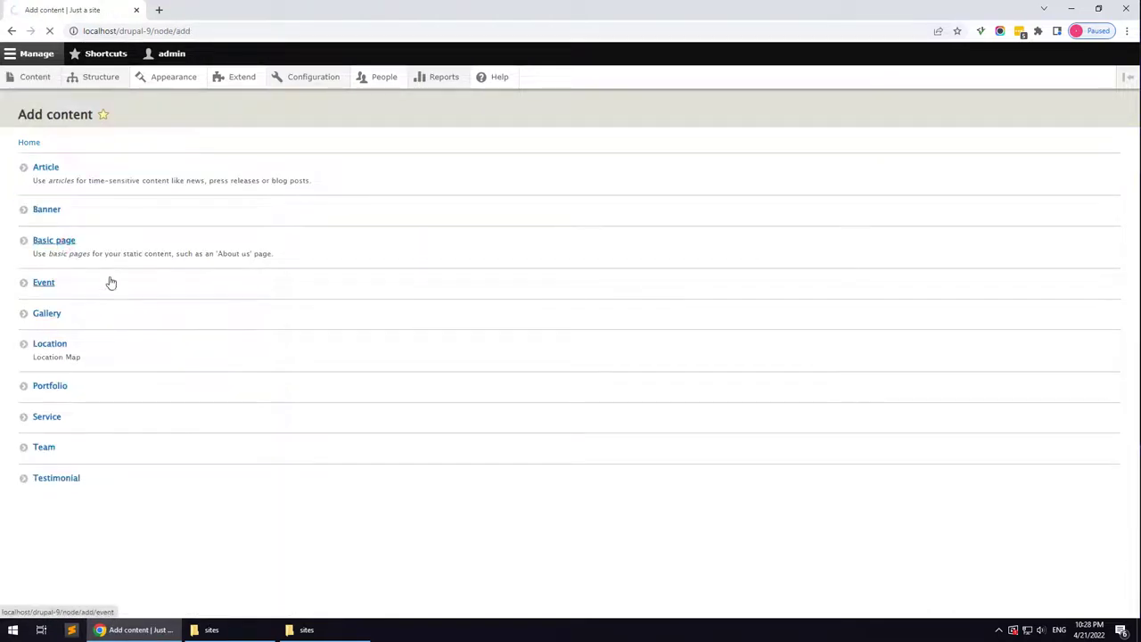
left_click(102, 178)
left_click(92, 201)
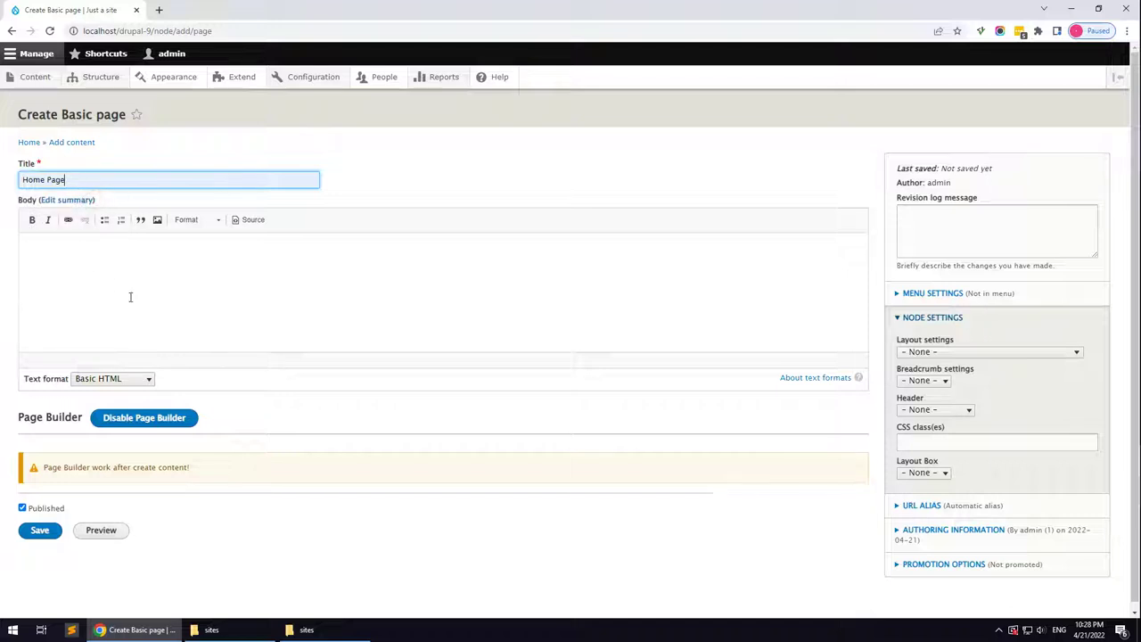
Set the page's layout to "Fullwith no sidebar (use for block builder)" and its breadcrumb to Enable, and save the page
left_click(905, 353)
left_click(918, 376)
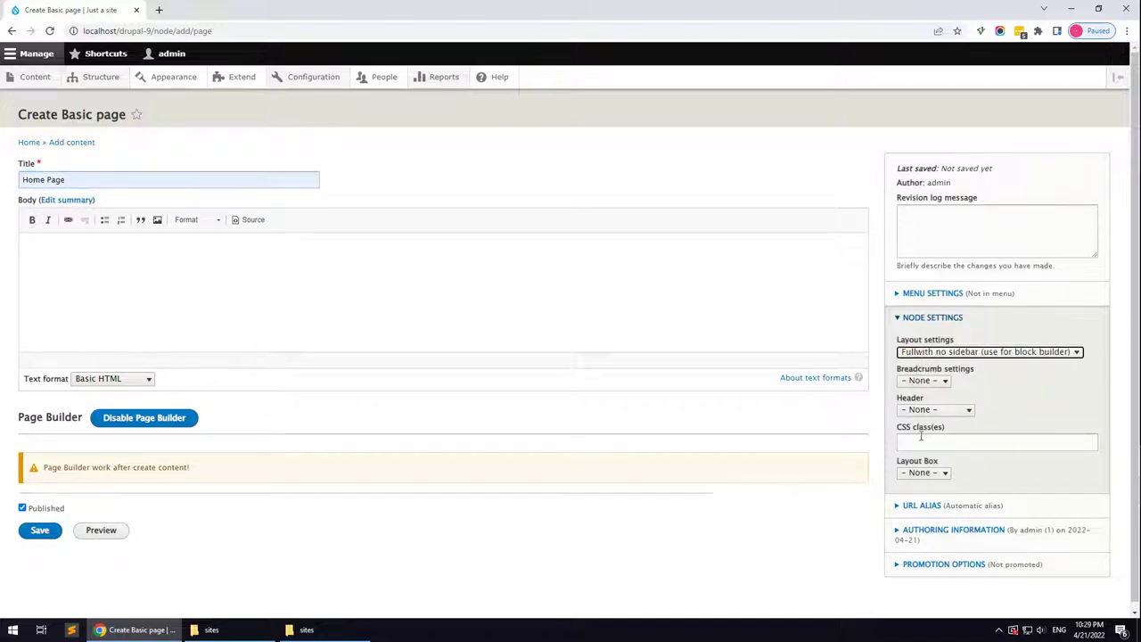
left_click(927, 383)
left_click(924, 422)
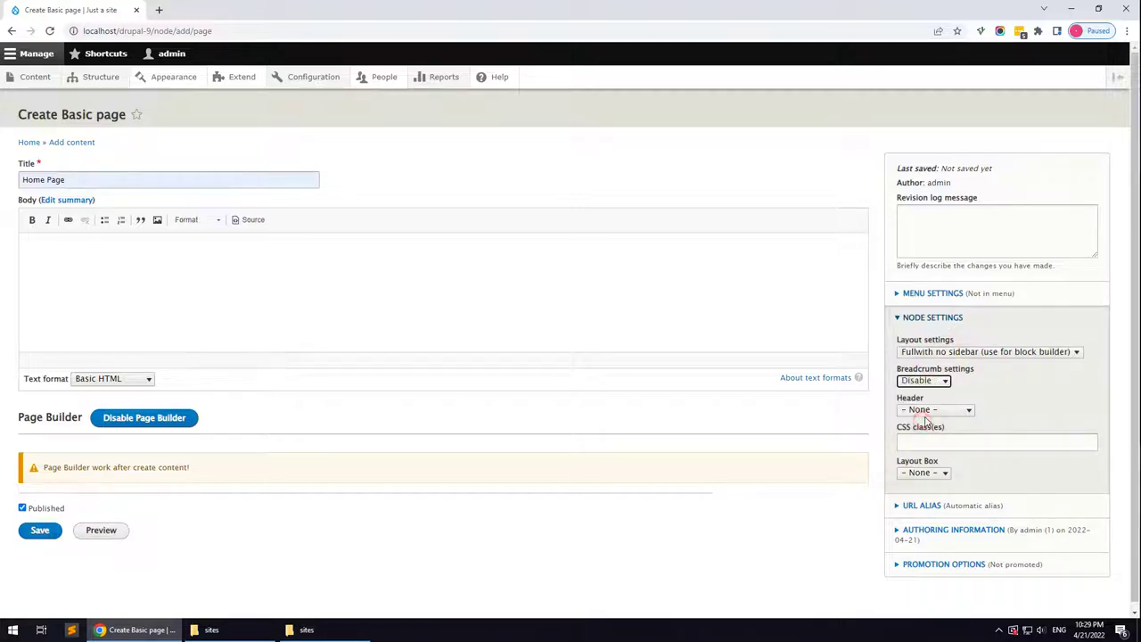
left_click(923, 380)
left_click(923, 408)
left_click(930, 410)
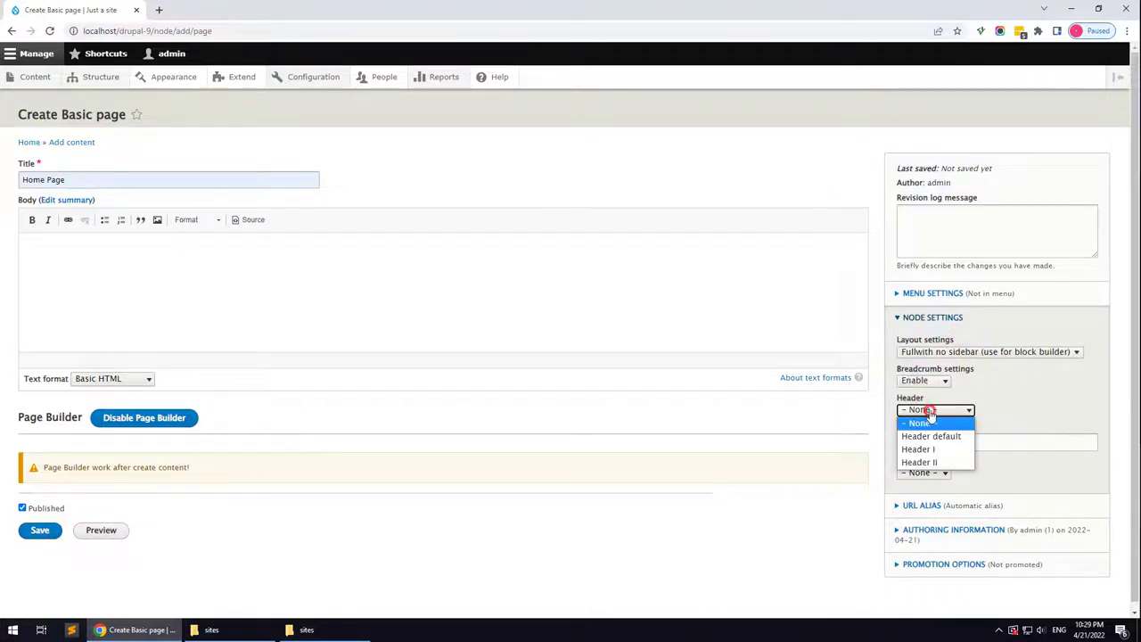
left_click(931, 414)
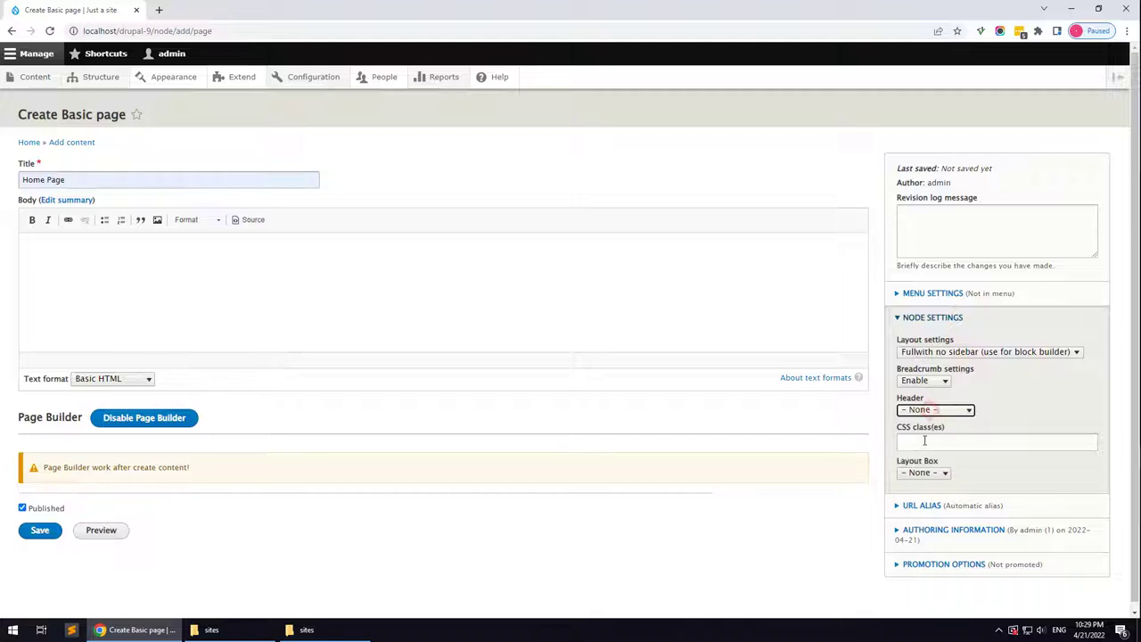
left_click(50, 530)
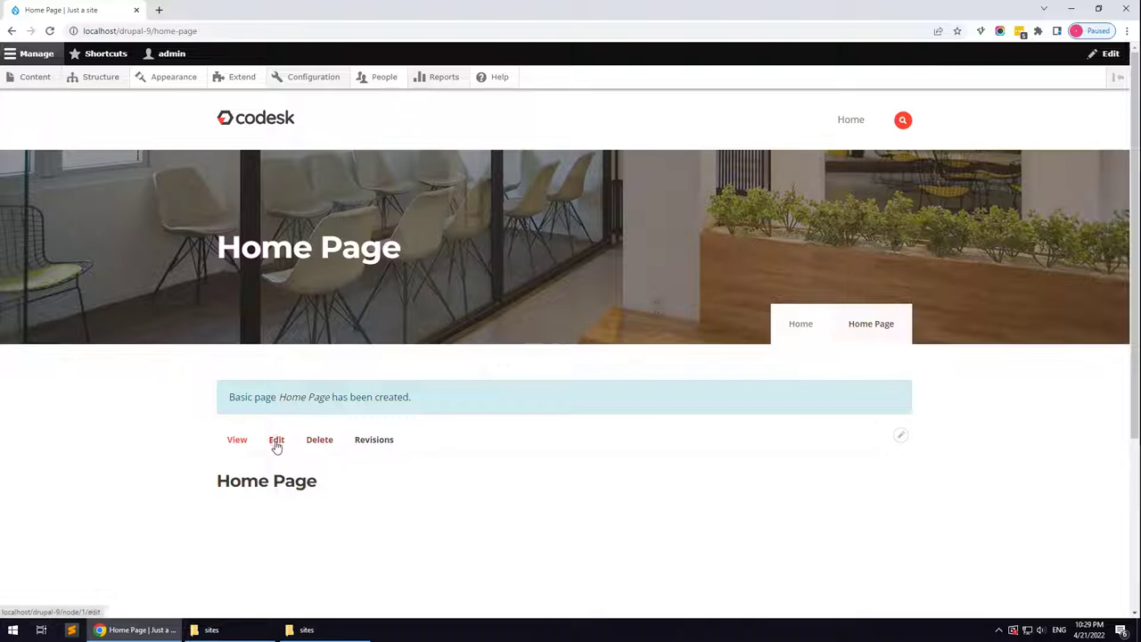
Open the Home Page for editing and bring up the Page Builder import dialog
left_click(276, 441)
scroll(289, 454, "down", 2)
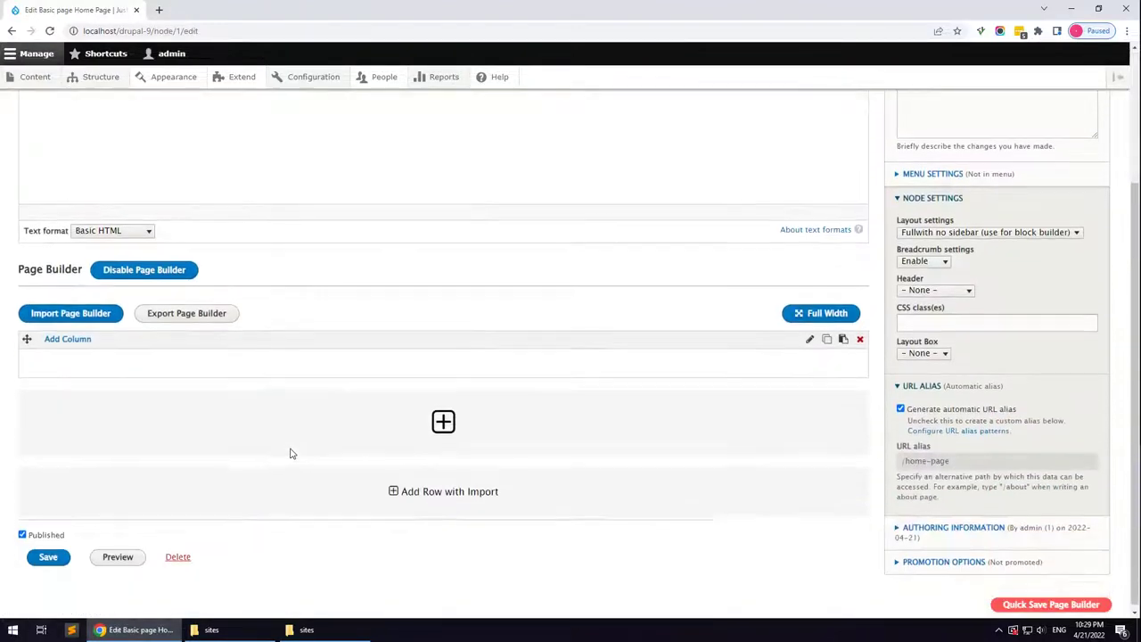
scroll(269, 435, "down", 1)
left_click(71, 309)
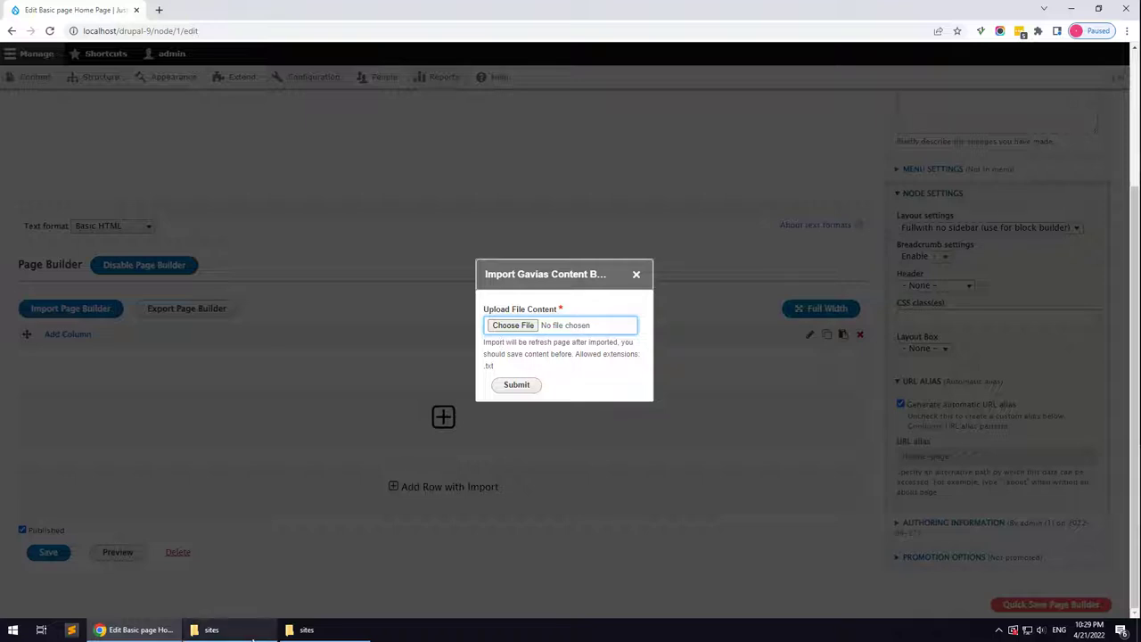
Switch to File Explorer and extract export_pagebuilder_files.zip inside the themeforest-xxxxx-codesk-creative-office-space-drupal-theme folder
left_click(308, 629)
left_click(182, 176)
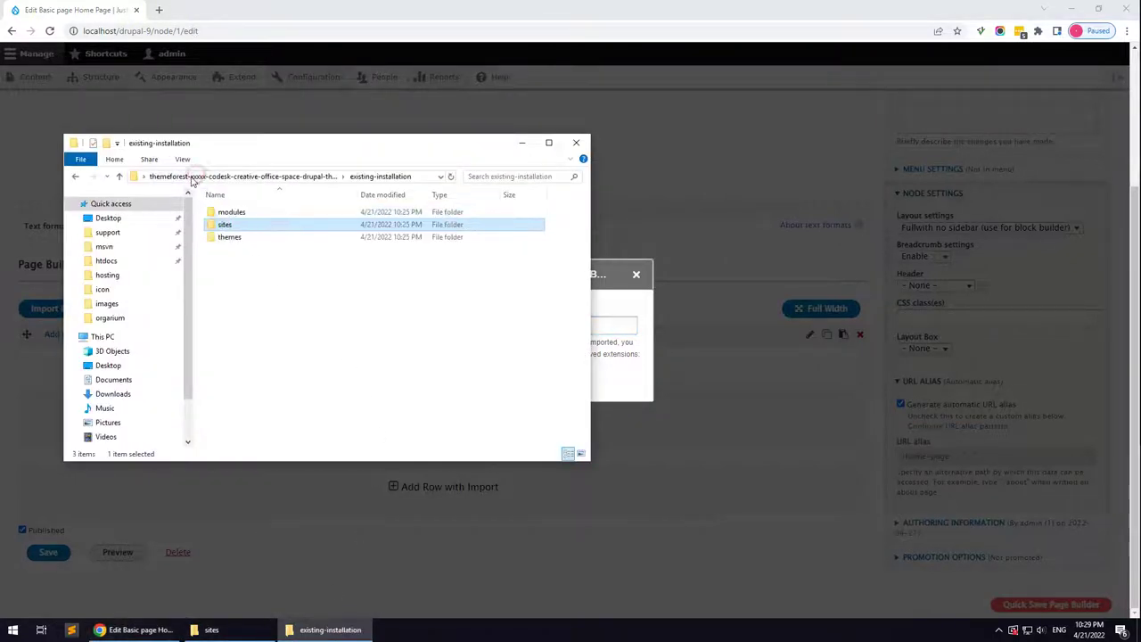
left_click(278, 178)
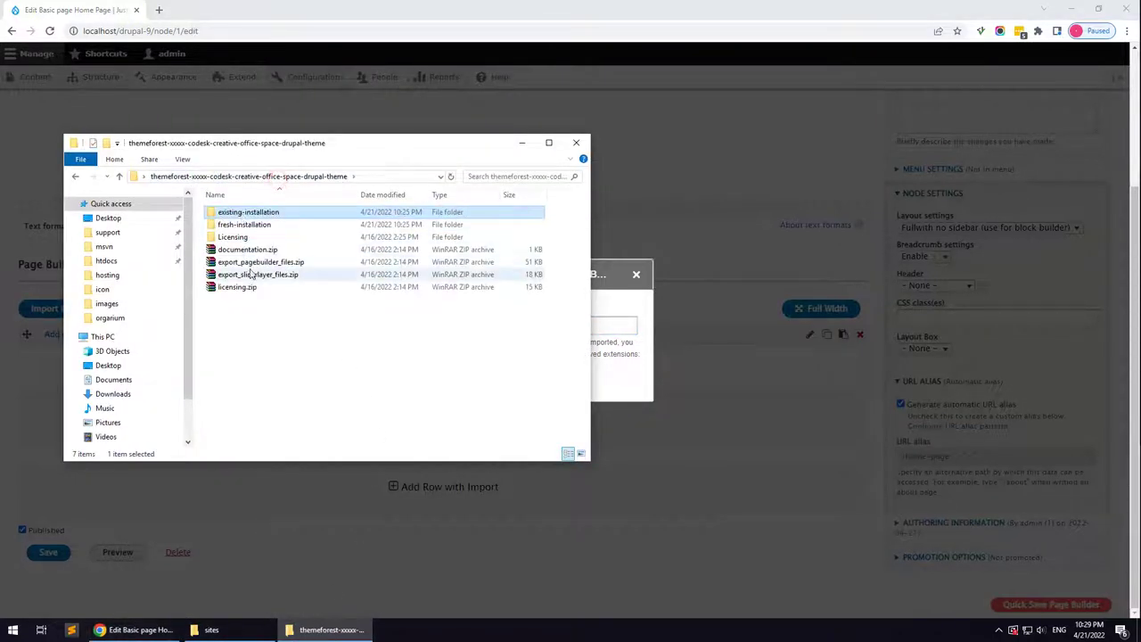
left_click(252, 274)
left_click(254, 262)
right_click(260, 262)
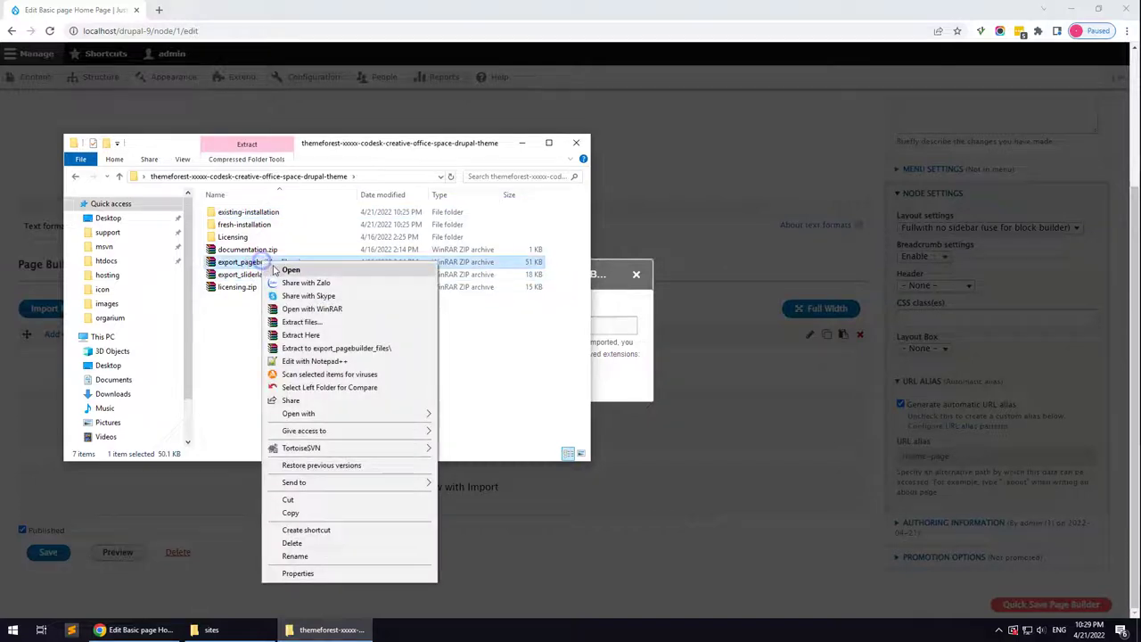
left_click(303, 335)
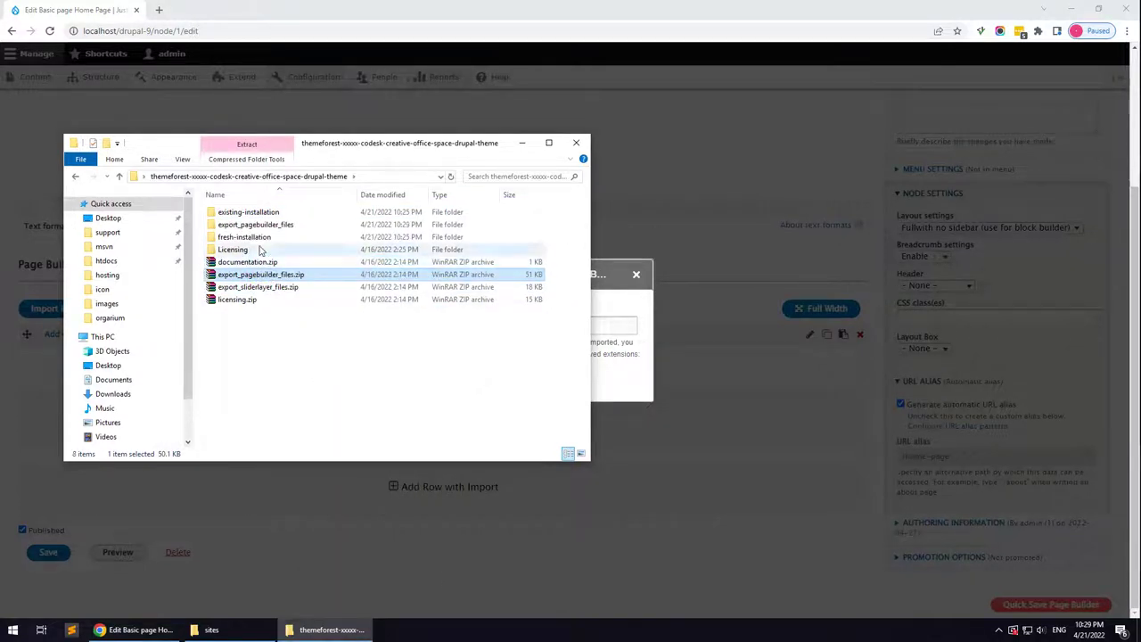
Import home-1.txt from the extracted export_pagebuilder_files folder into the Home Page's Page Builder
double_click(256, 224)
double_click(263, 220)
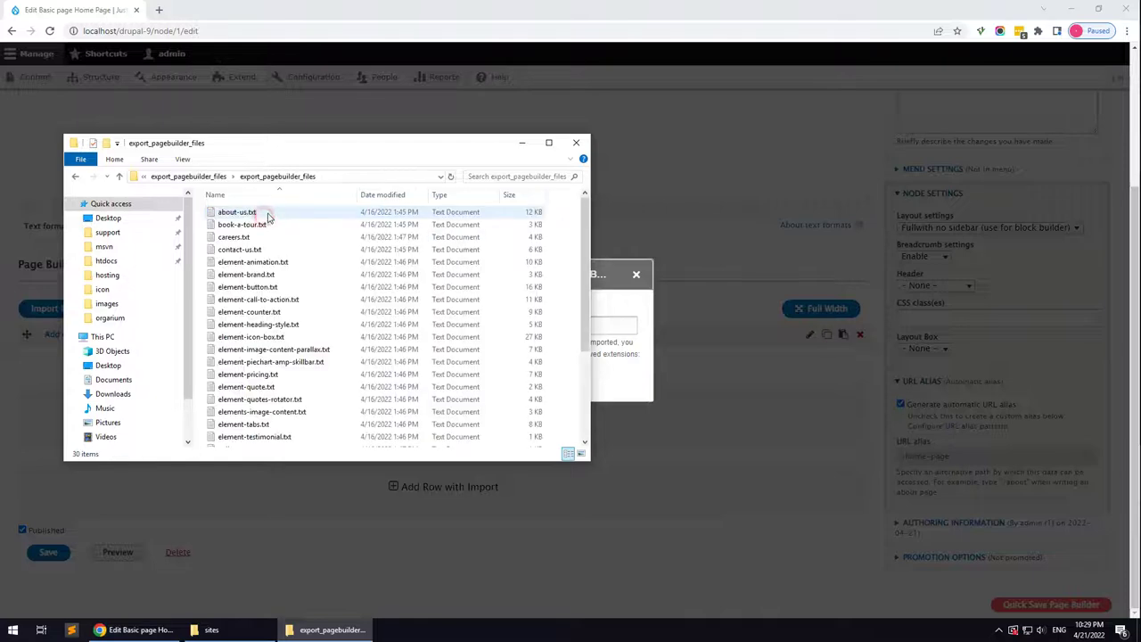
left_click_drag(267, 145, 798, 190)
scroll(826, 371, "down", 4)
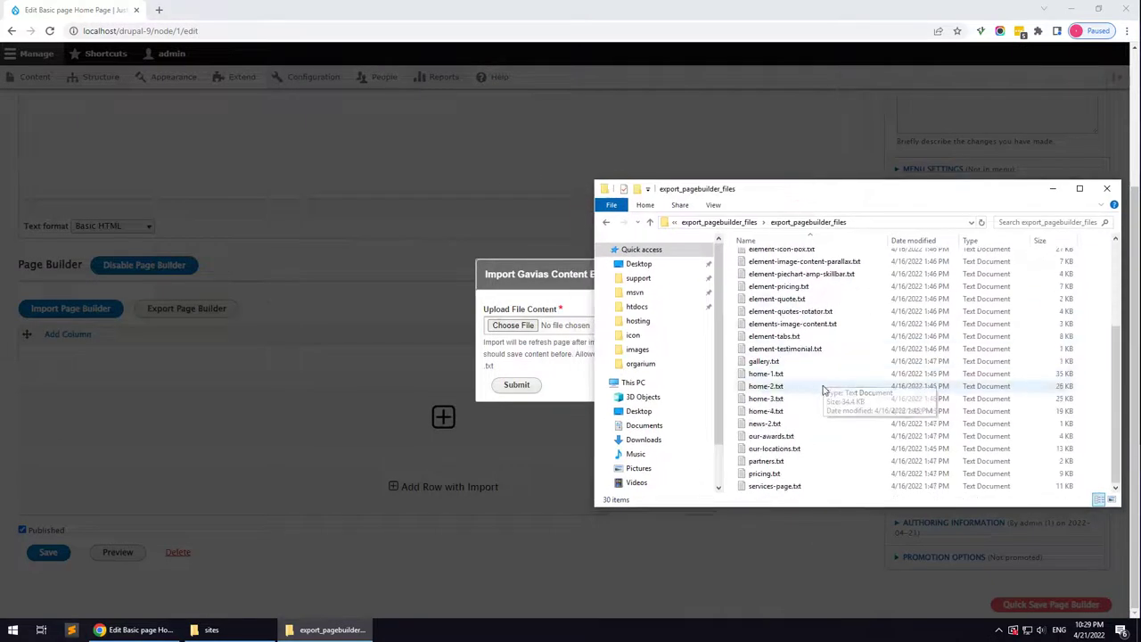
left_click(762, 374)
left_click_drag(762, 374, 513, 326)
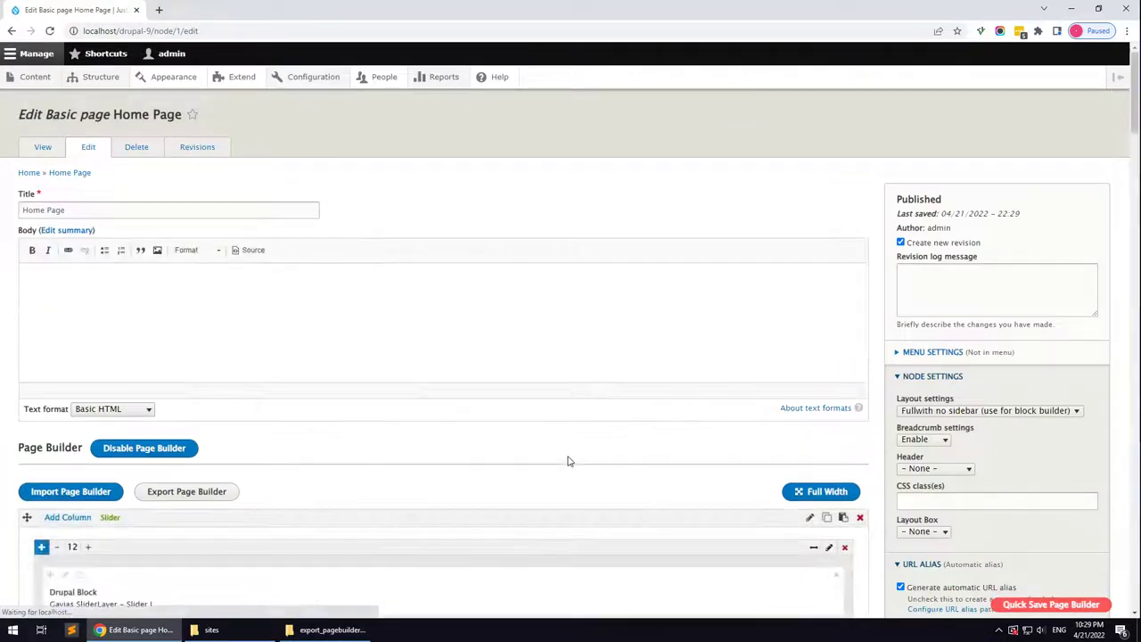
Review the imported rows in the Home Page's Page Builder, and examine how the page renders on the site
scroll(202, 392, "down", 2)
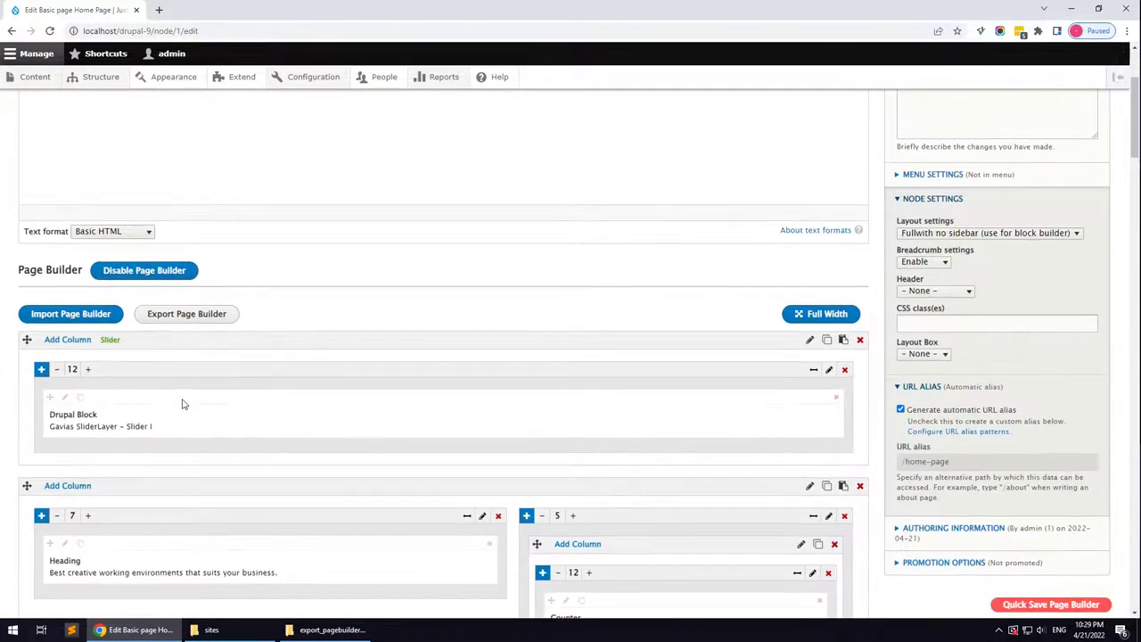
scroll(109, 265, "up", 2)
scroll(296, 436, "down", 3)
scroll(305, 450, "down", 20)
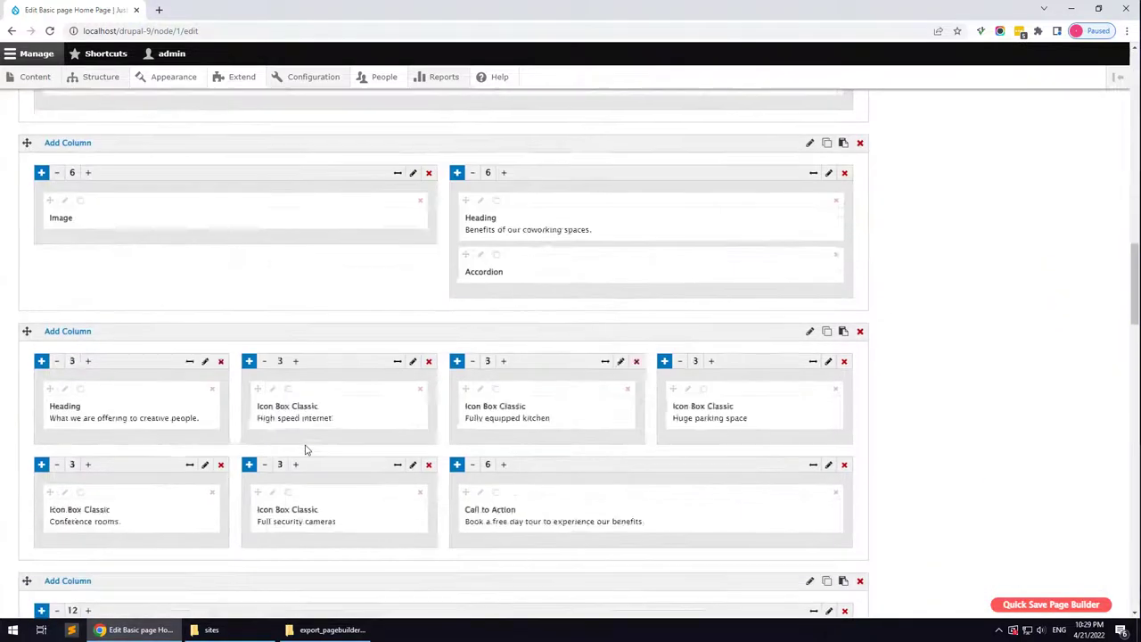
scroll(304, 448, "down", 10)
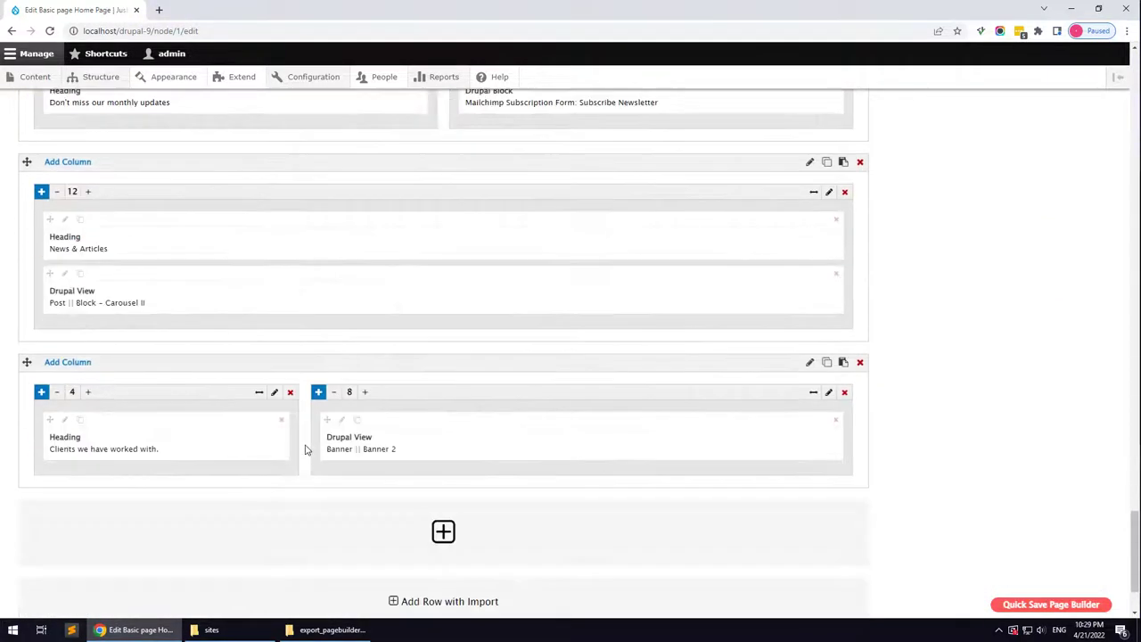
scroll(305, 449, "up", 15)
scroll(305, 448, "up", 20)
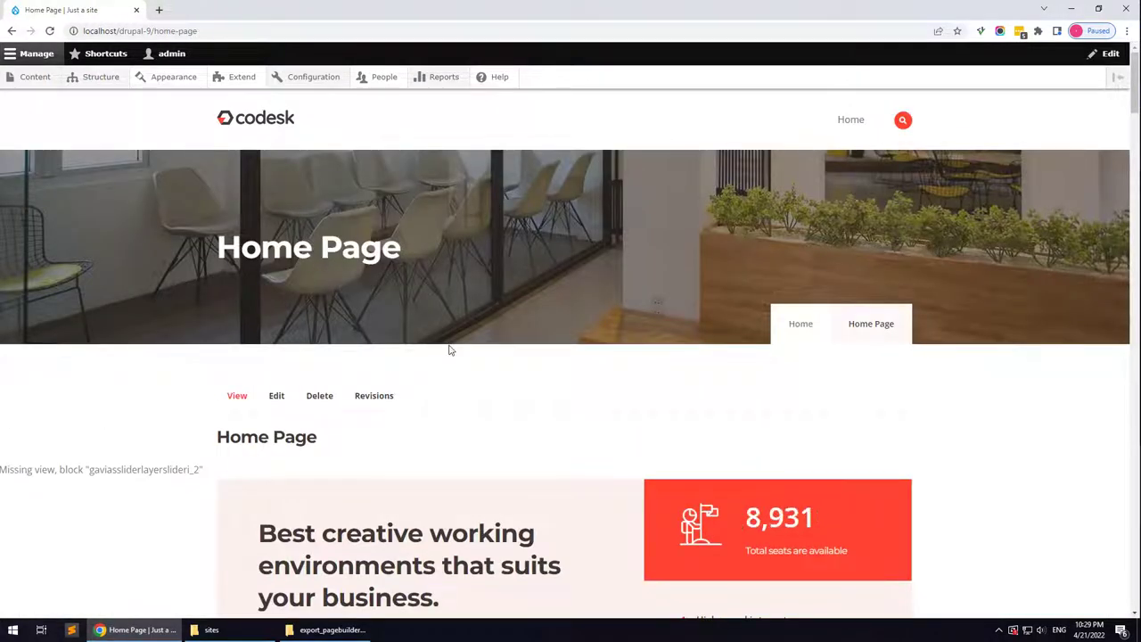
scroll(454, 365, "down", 12)
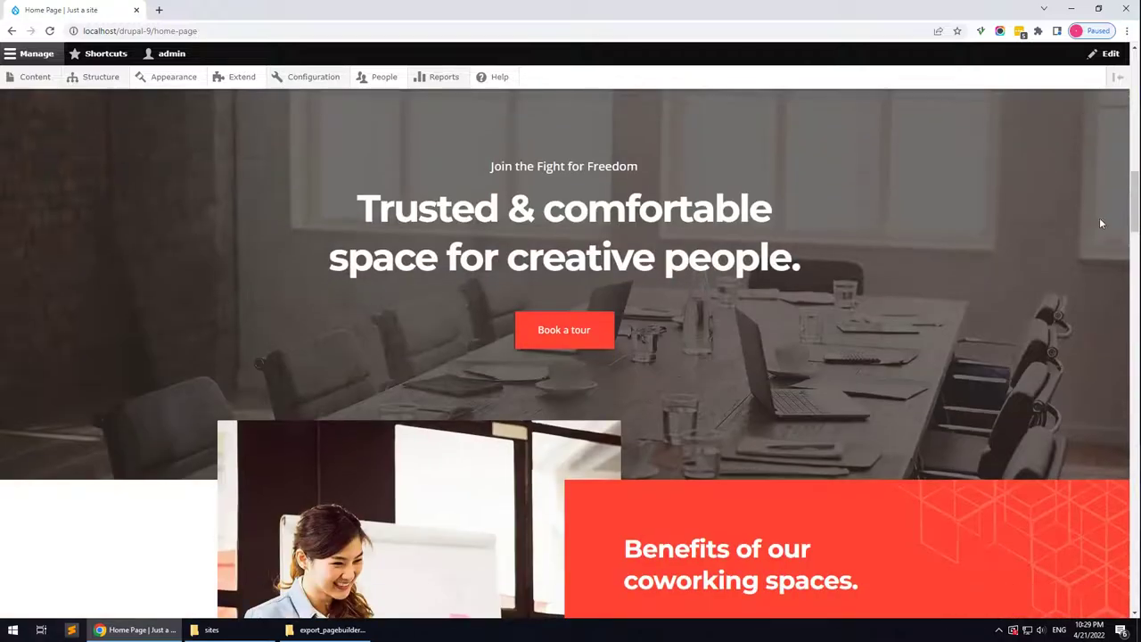
left_click_drag(1131, 229, 1112, 81)
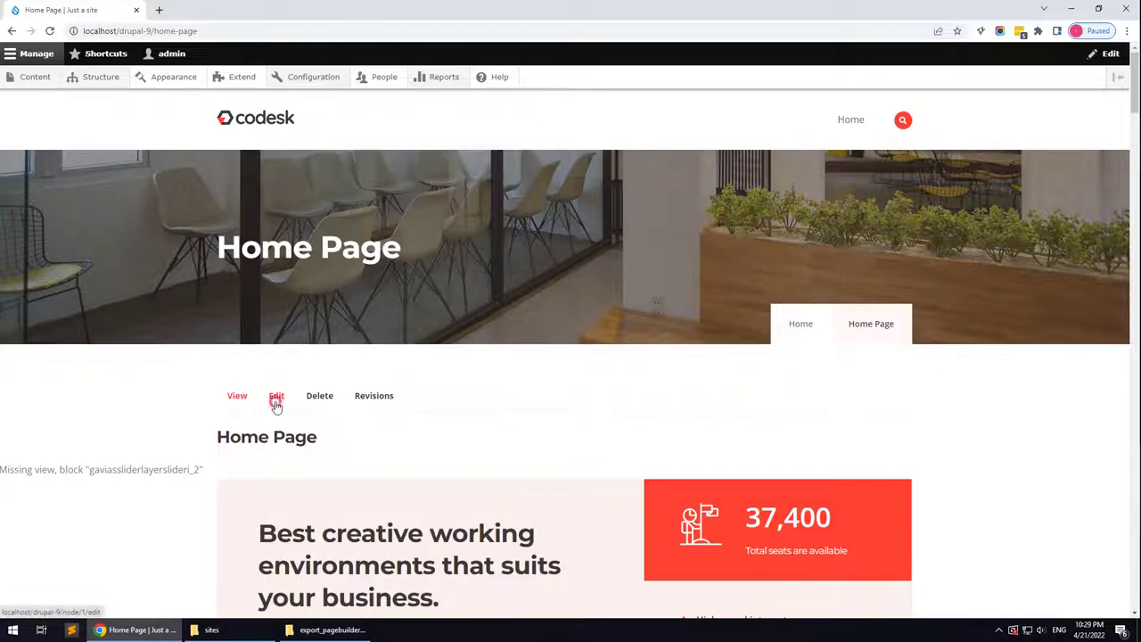
Edit the Home Page to set its breadcrumb to Disable and its CSS class to hidden-title, and save it
left_click(276, 396)
scroll(895, 429, "down", 2)
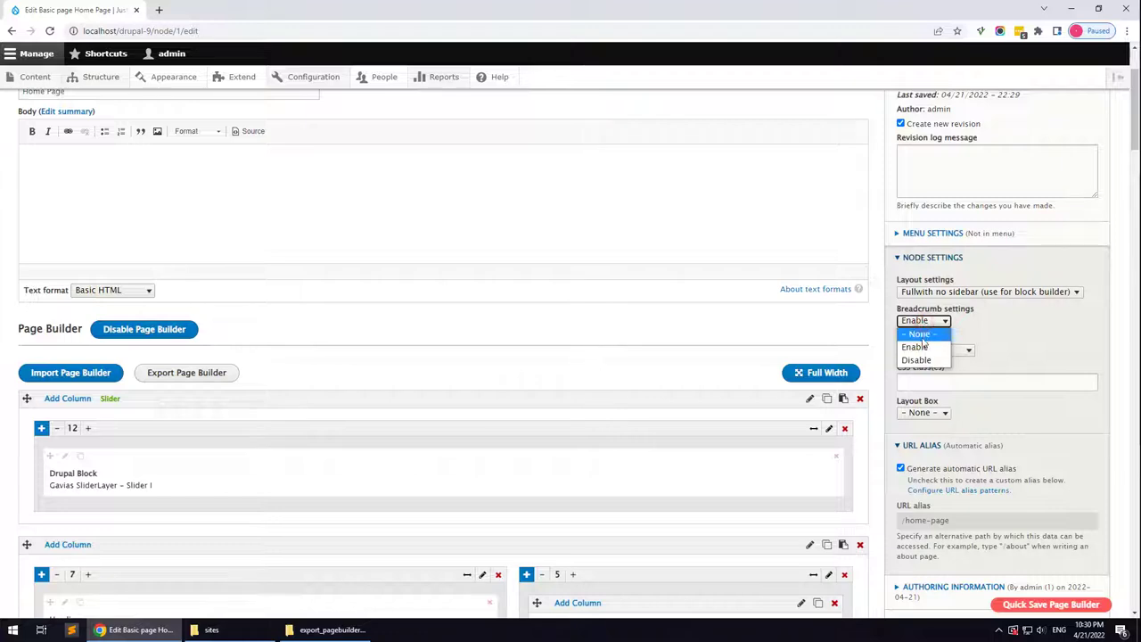
left_click(918, 361)
left_click(920, 383)
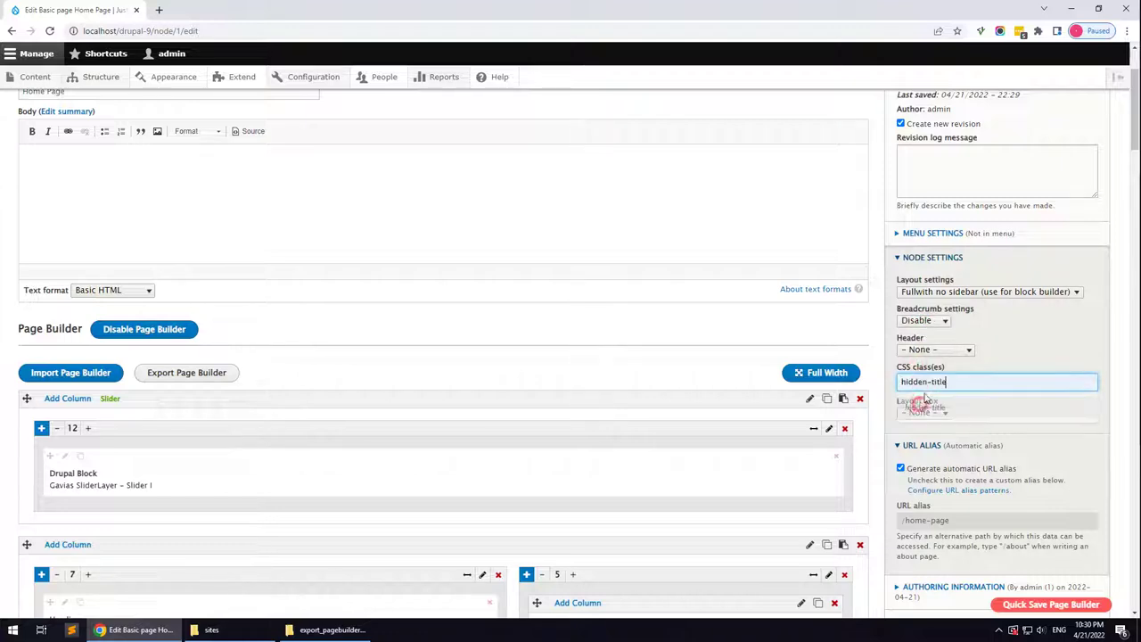
left_click(922, 403)
scroll(332, 505, "down", 3)
scroll(224, 491, "down", 10)
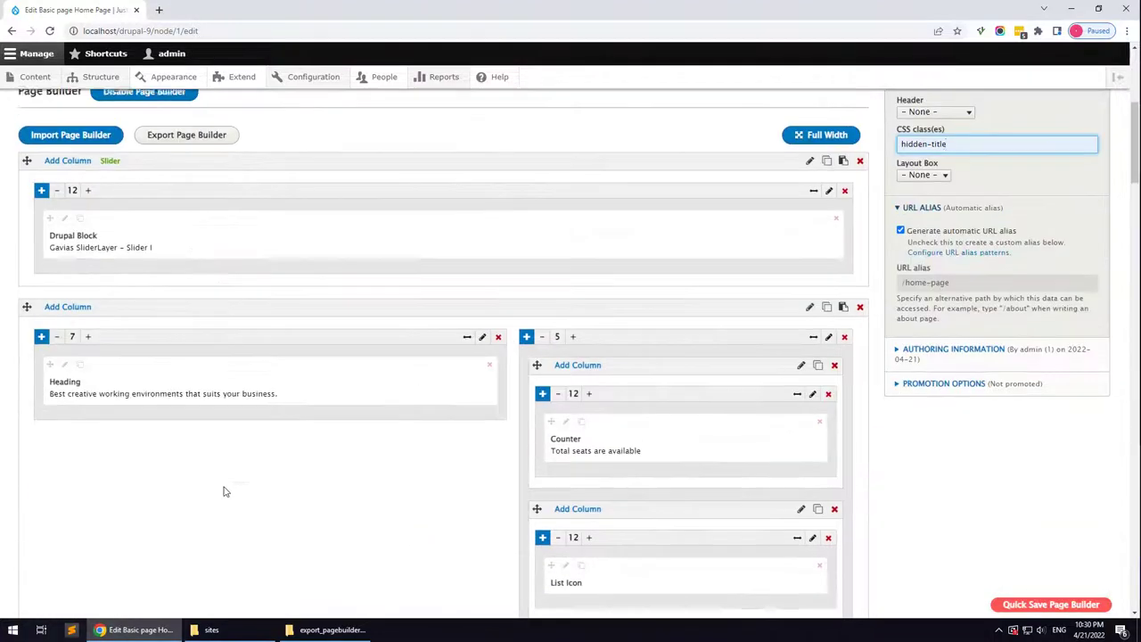
scroll(230, 502, "down", 15)
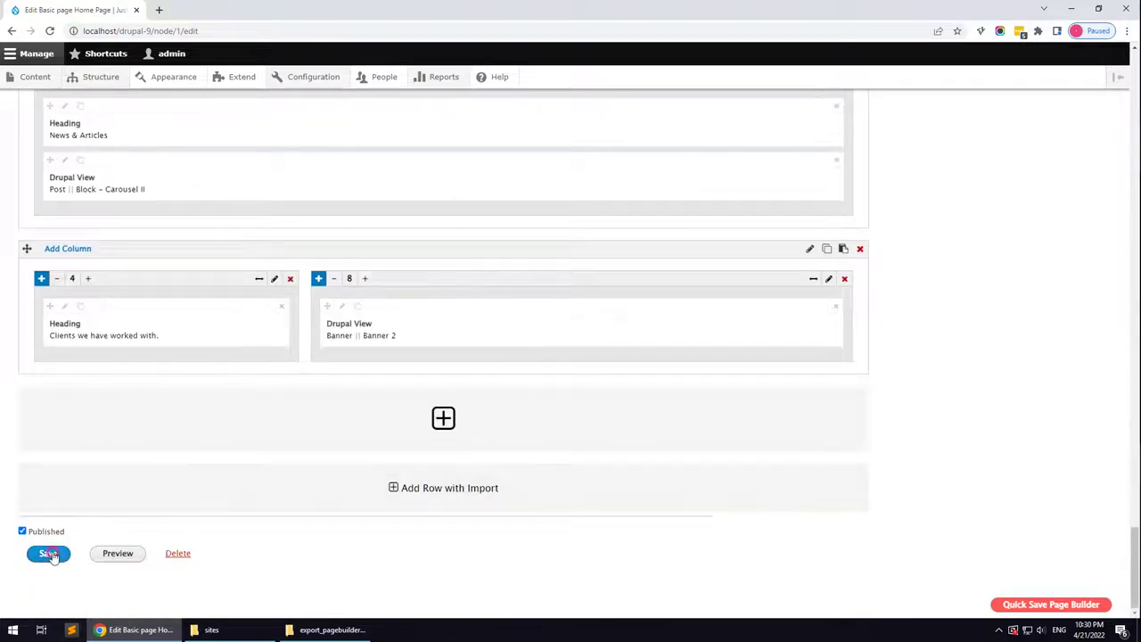
left_click(49, 553)
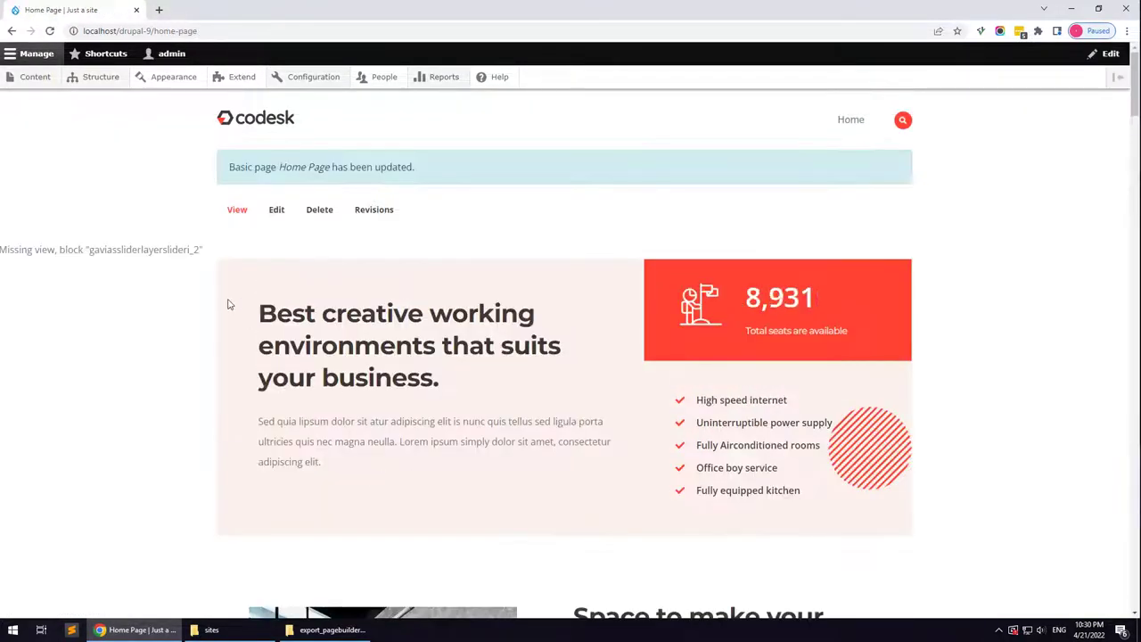
Create a group named "Slider" in Gavias Slider Layer to supply the Home Page's missing slider
left_click_drag(109, 252, 123, 262)
left_click(147, 326)
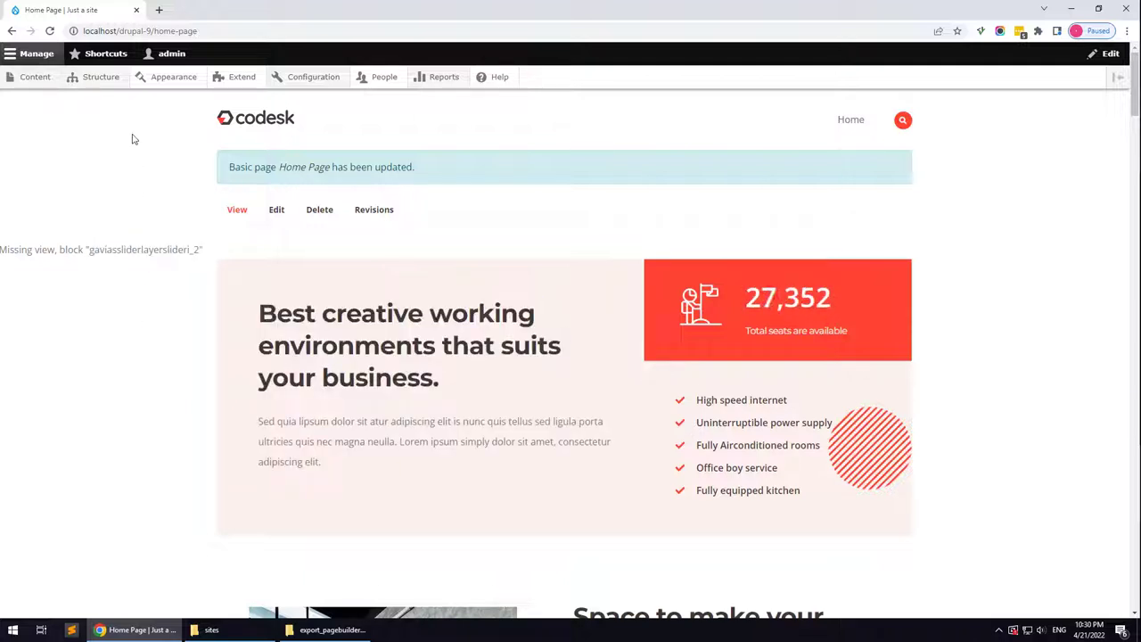
mouse_move(98, 79)
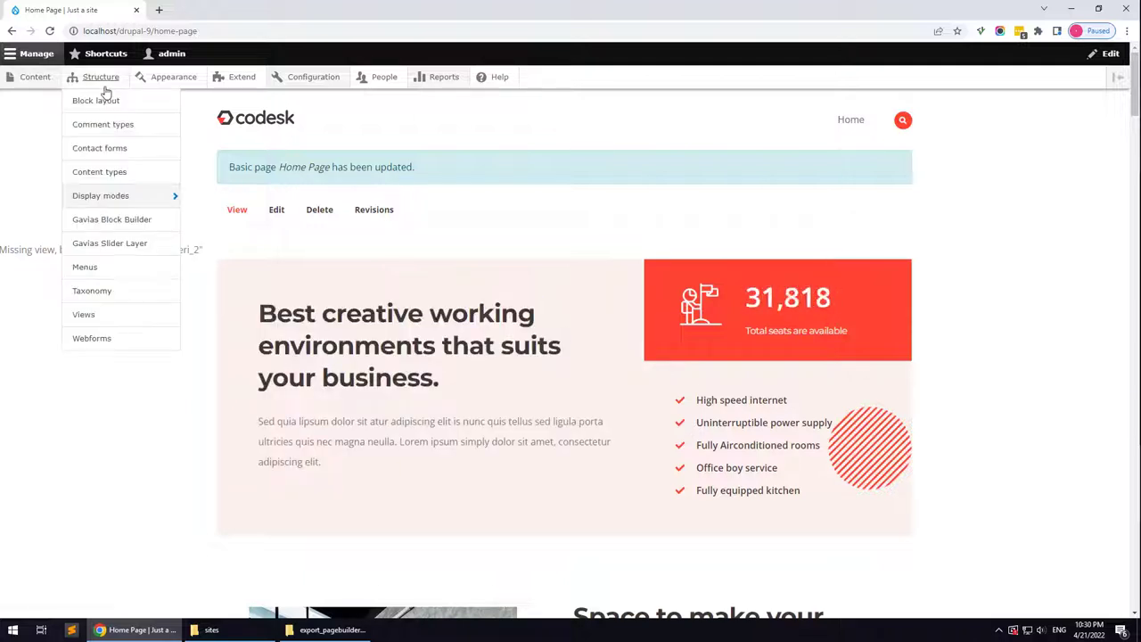
left_click(101, 249)
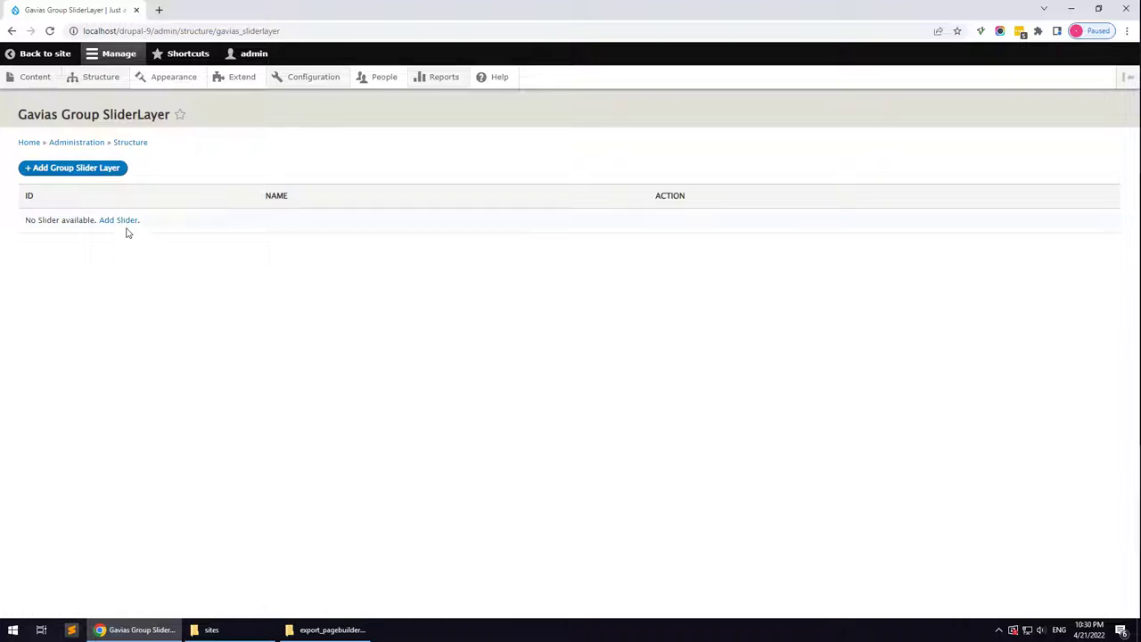
left_click(126, 222)
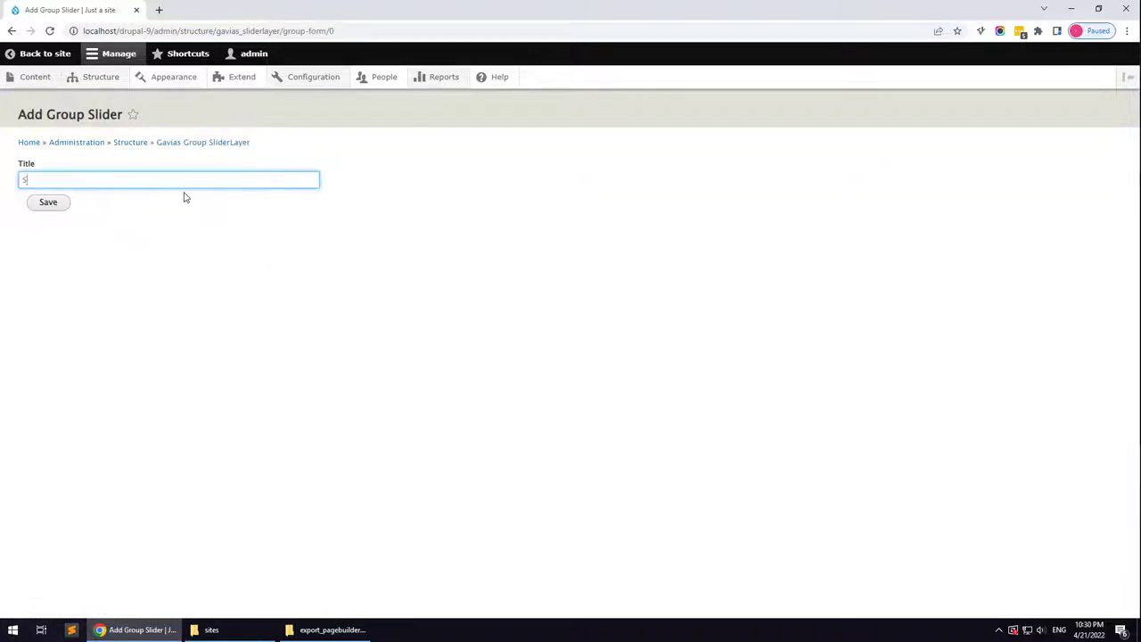
left_click(47, 203)
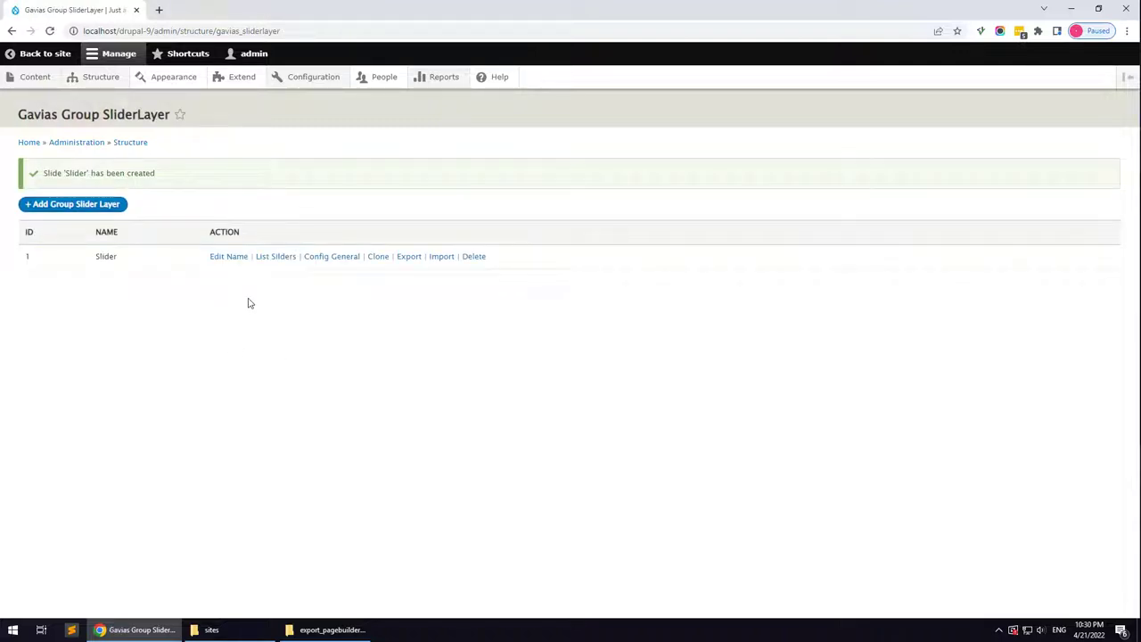
Open the import form of the Slider group and extract export_sliderlayer_files.zip into its own folder in File Explorer
left_click(444, 257)
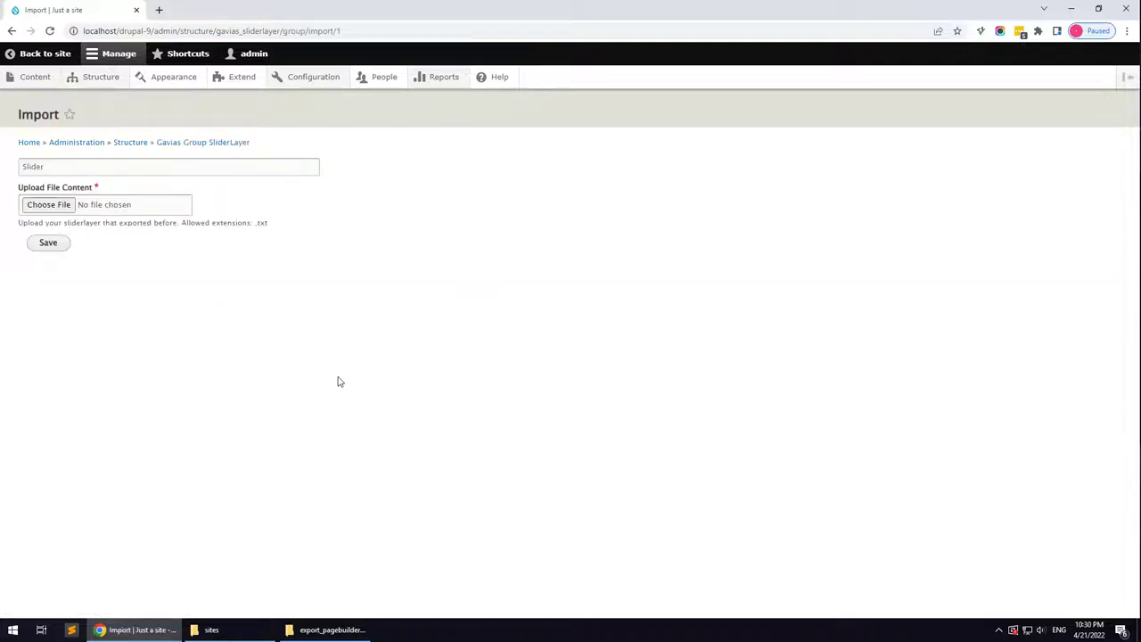
left_click(325, 629)
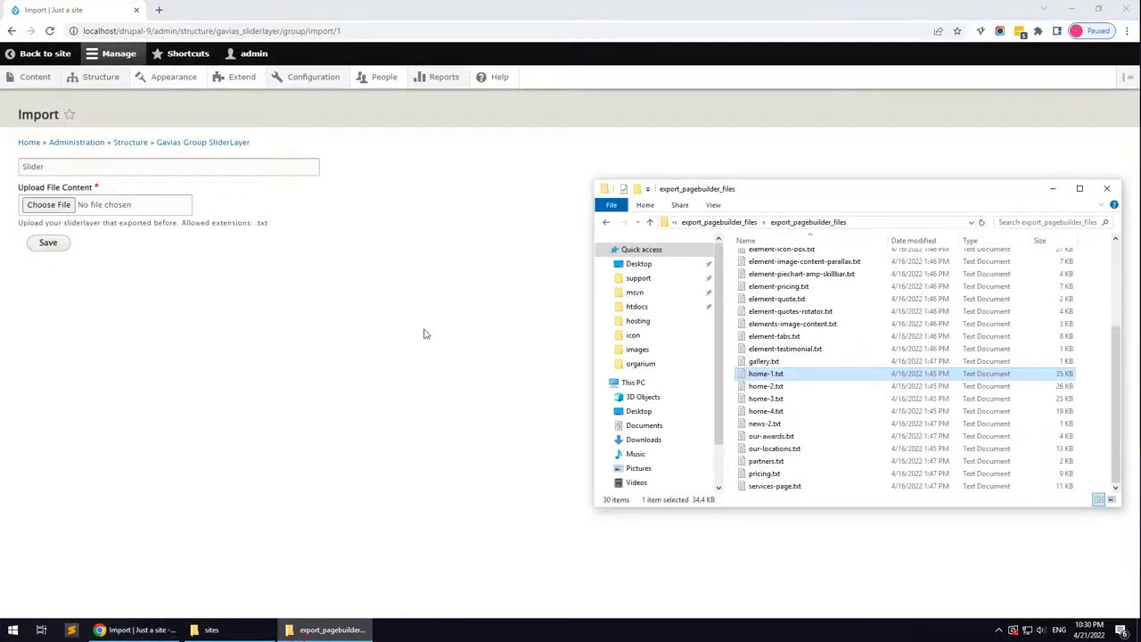
left_click(740, 222)
left_click(789, 222)
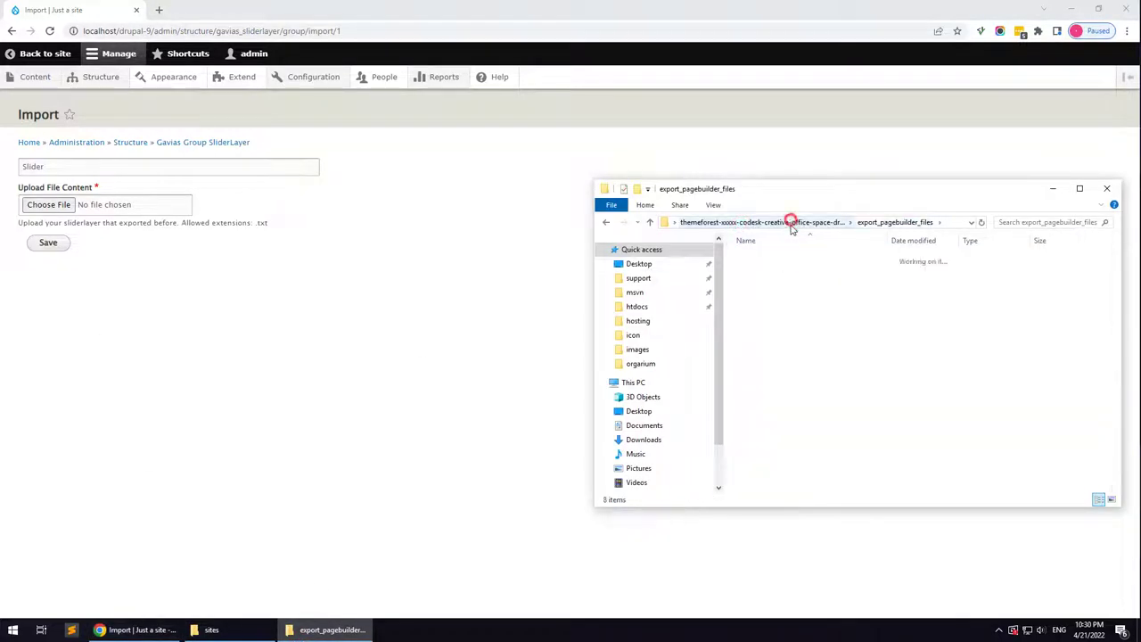
left_click(769, 333)
right_click(768, 335)
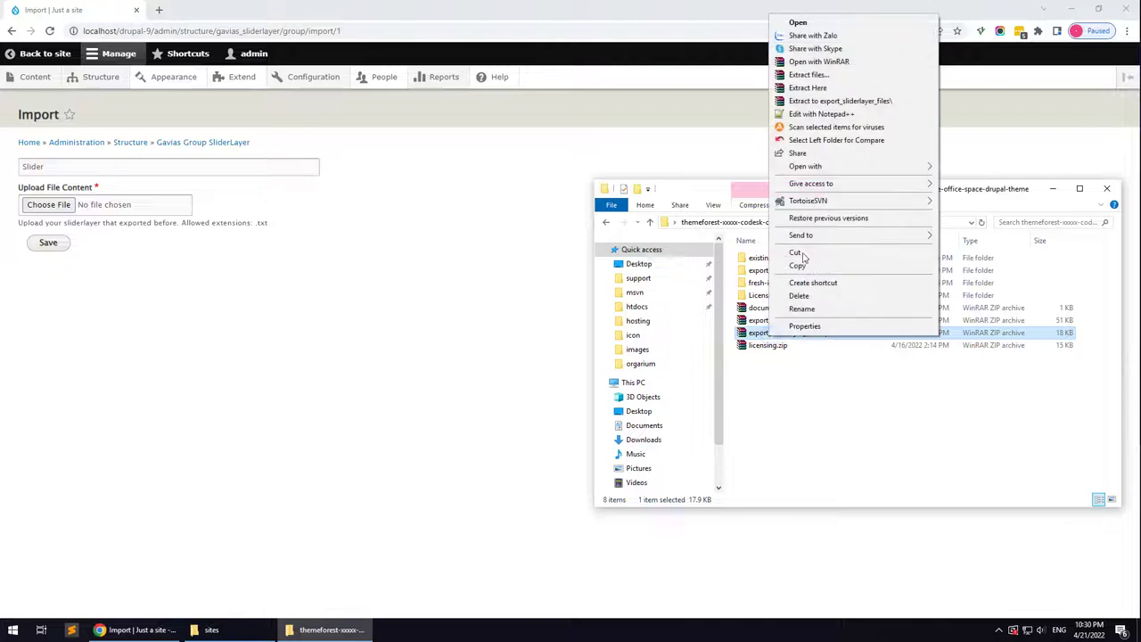
left_click(811, 102)
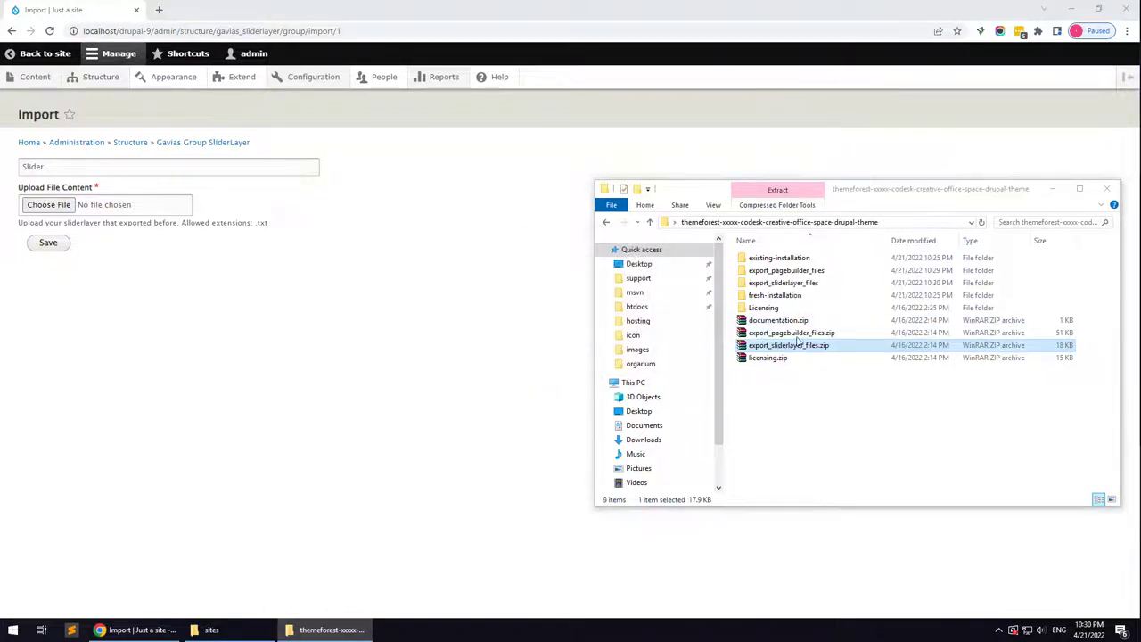
Import slider-1.txt from the extracted export_sliderlayer_files folder into the Slider group and save it
double_click(790, 283)
left_click(789, 262)
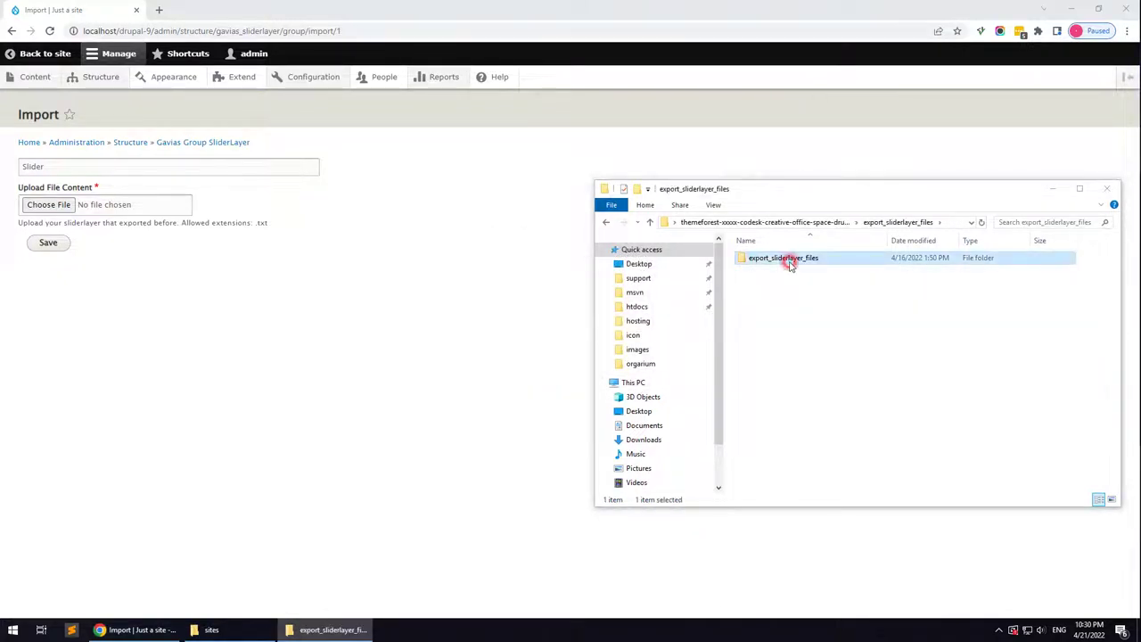
double_click(840, 259)
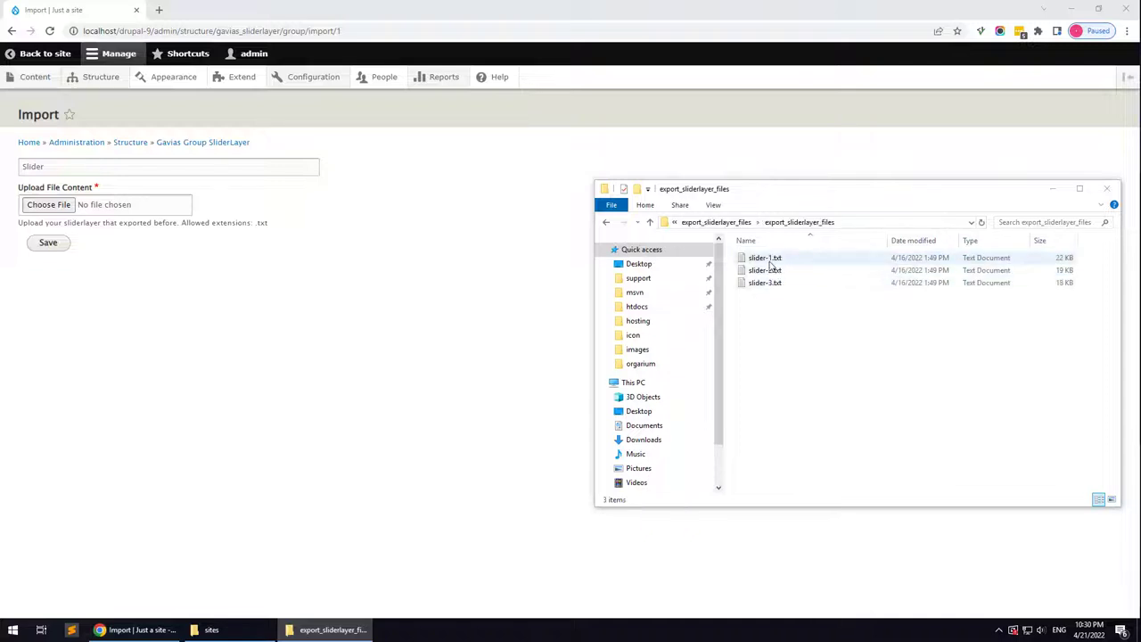
left_click_drag(765, 258, 56, 204)
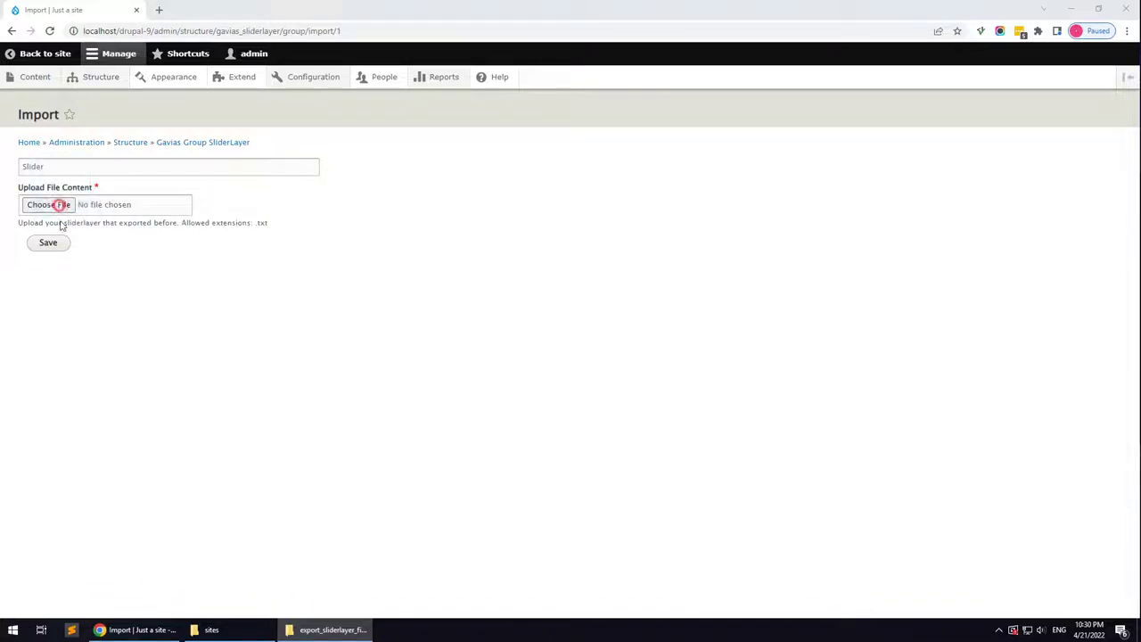
left_click(51, 243)
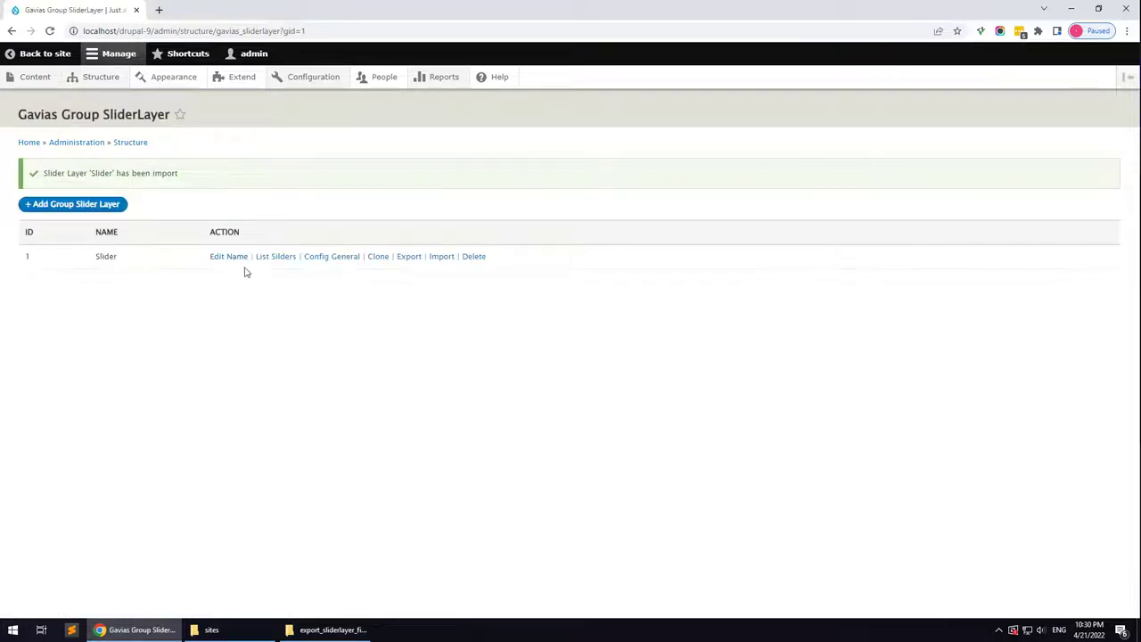
Place the Gavias SliderLayer – Slider block in the Other region of the Codesk sub-theme with its title hidden, and save the block
left_click(46, 80)
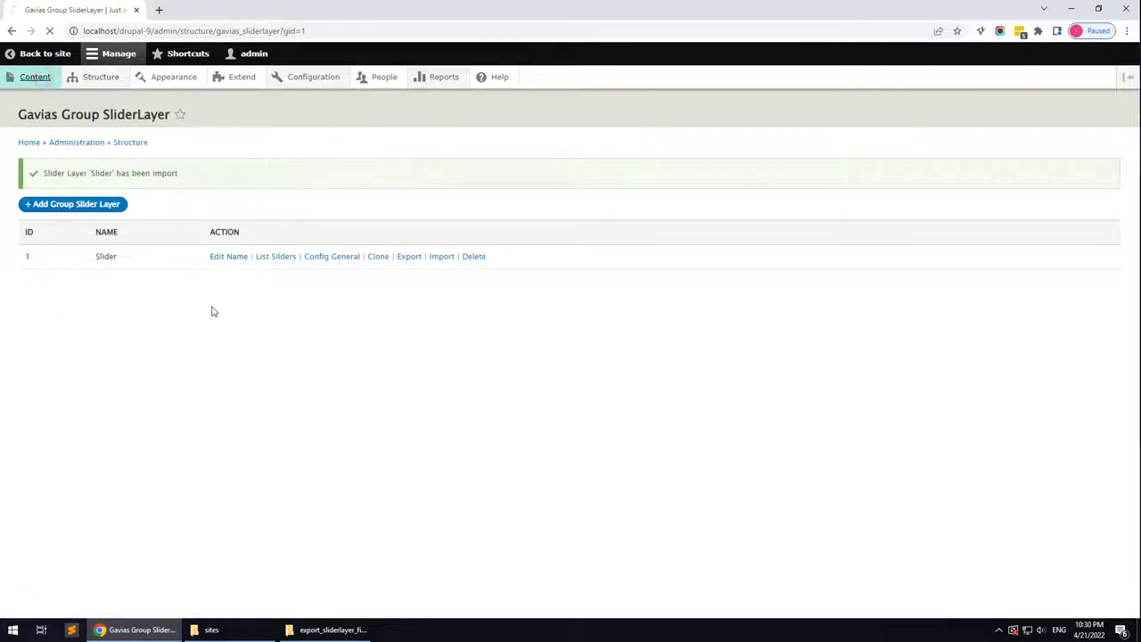
mouse_move(104, 82)
left_click(90, 101)
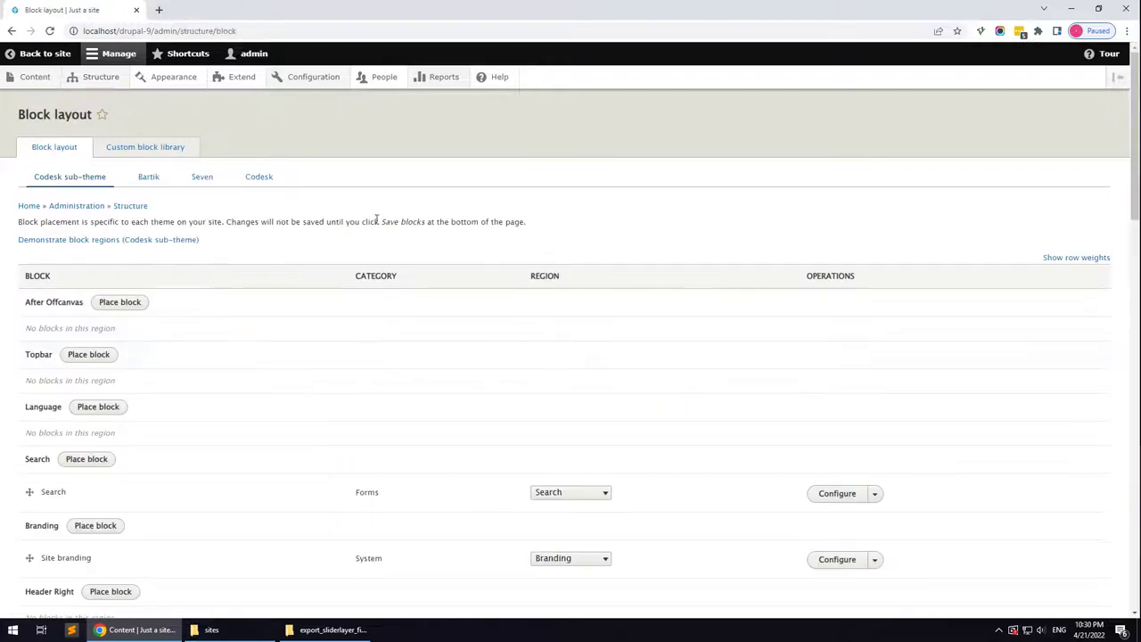
scroll(338, 370, "down", 3)
scroll(339, 371, "down", 15)
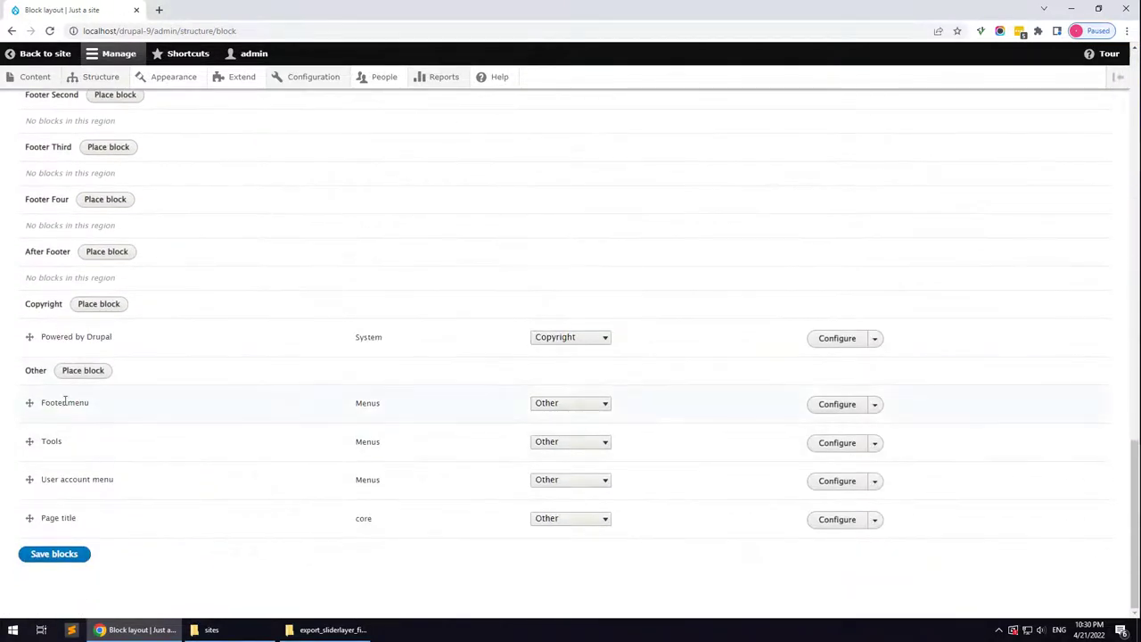
left_click(81, 371)
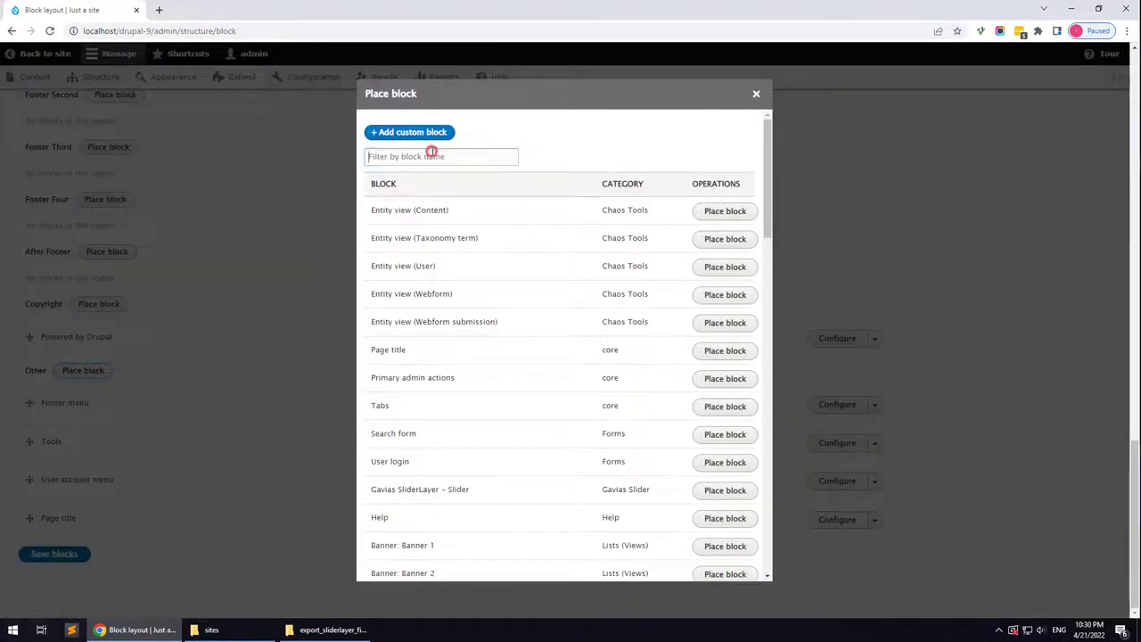
type("slider")
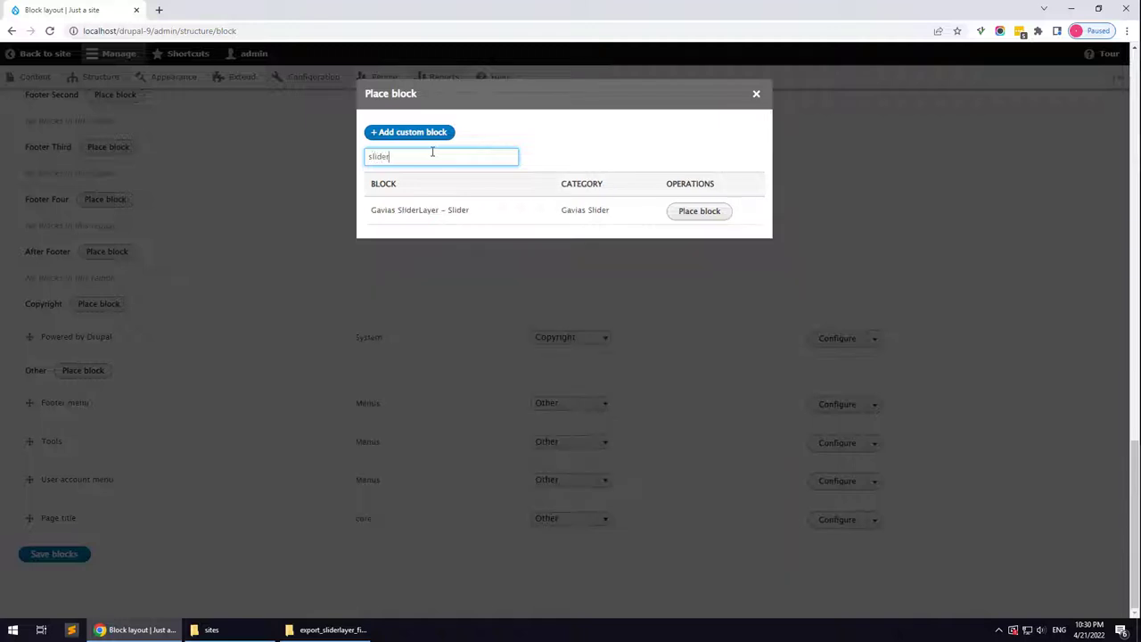
left_click(699, 211)
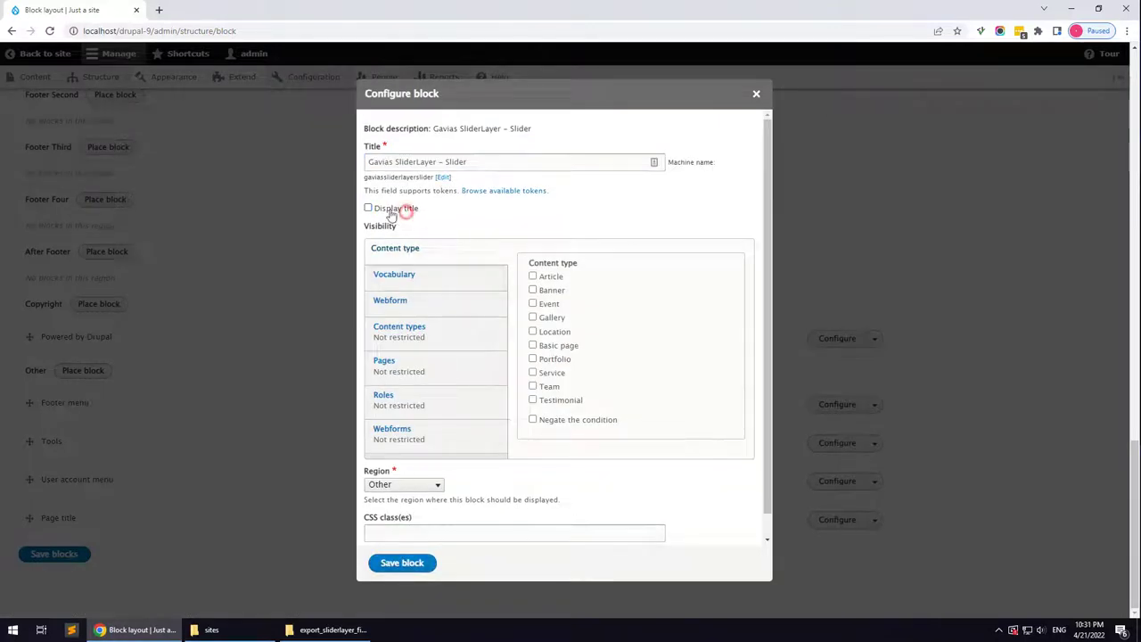
left_click(393, 562)
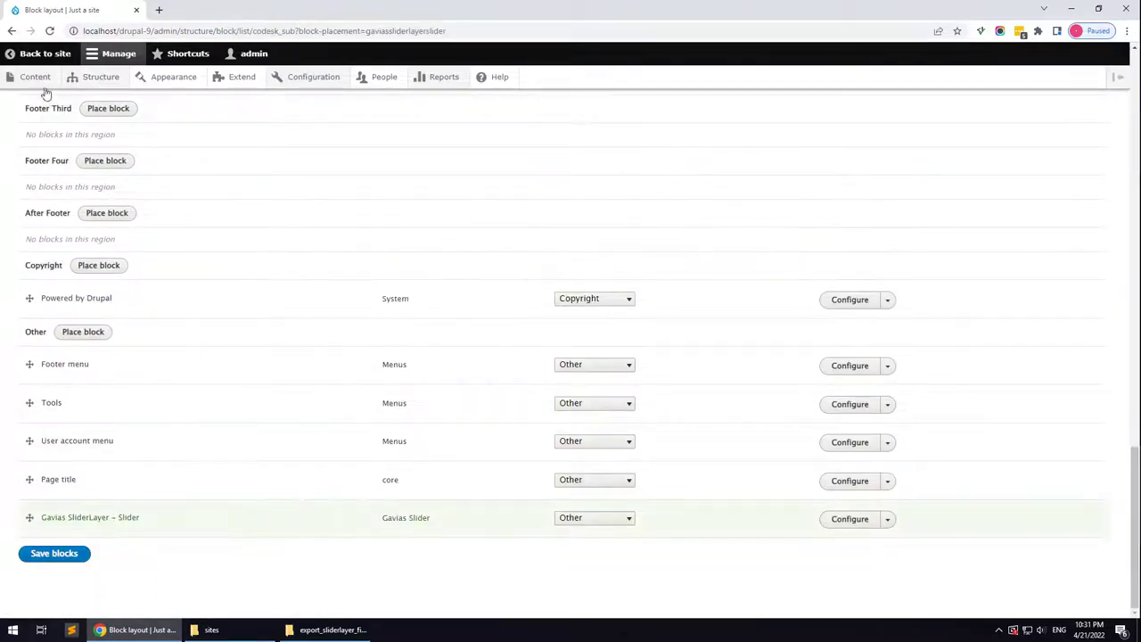
Edit the Home Page, assign the Gavias SliderLayer – Slider block to its Drupal Block element, and quick-save the Page Builder
mouse_move(41, 83)
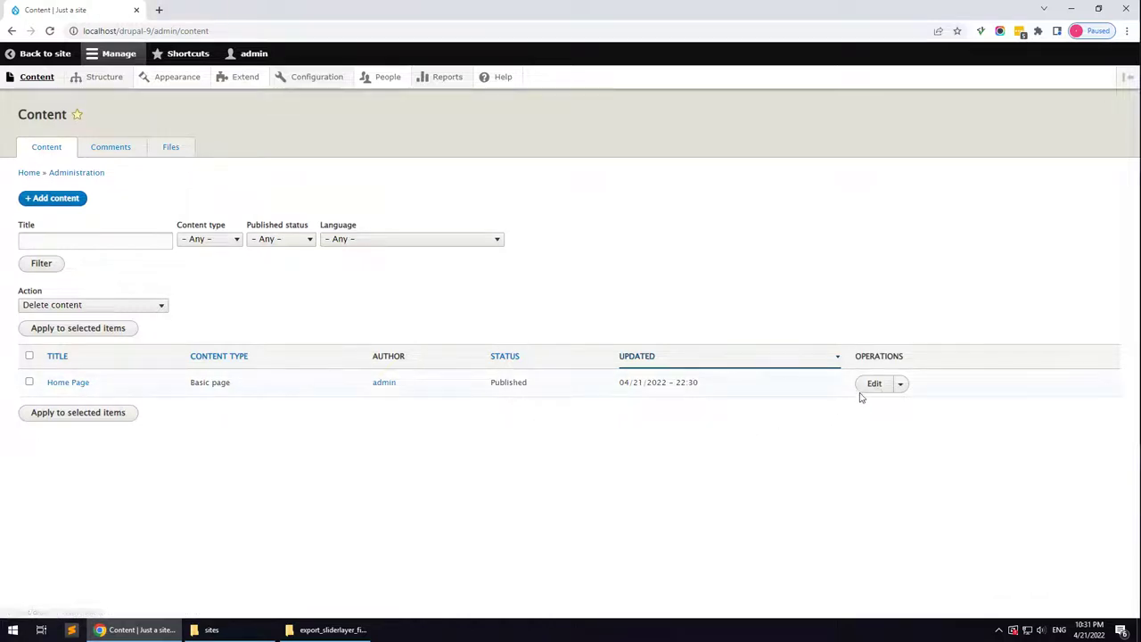
left_click(862, 392)
scroll(138, 428, "down", 3)
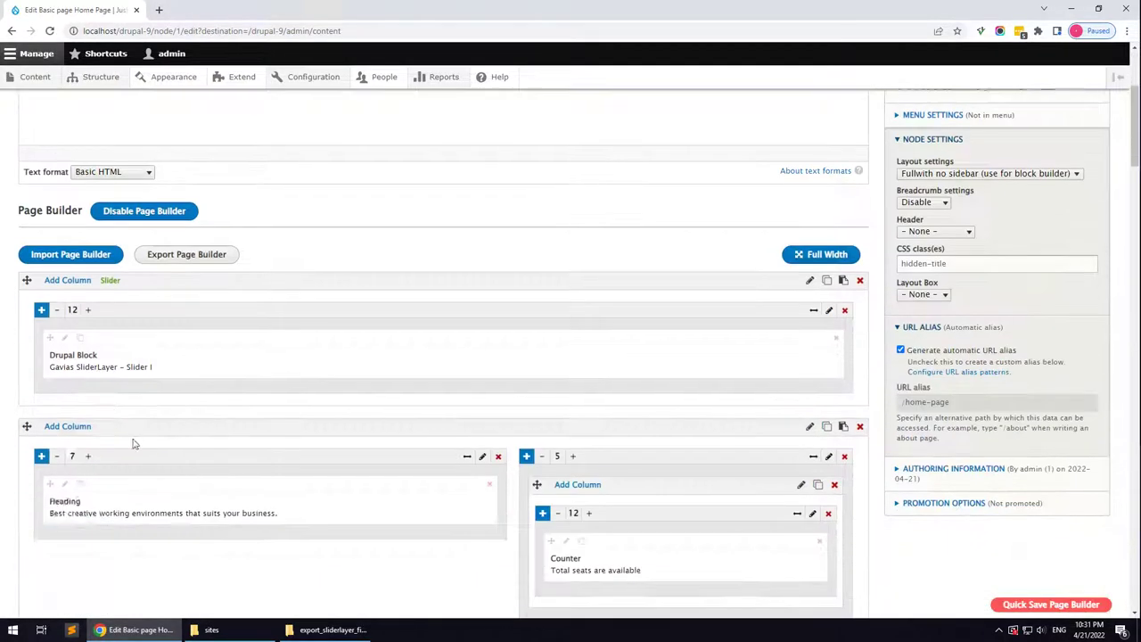
left_click(64, 336)
left_click(307, 225)
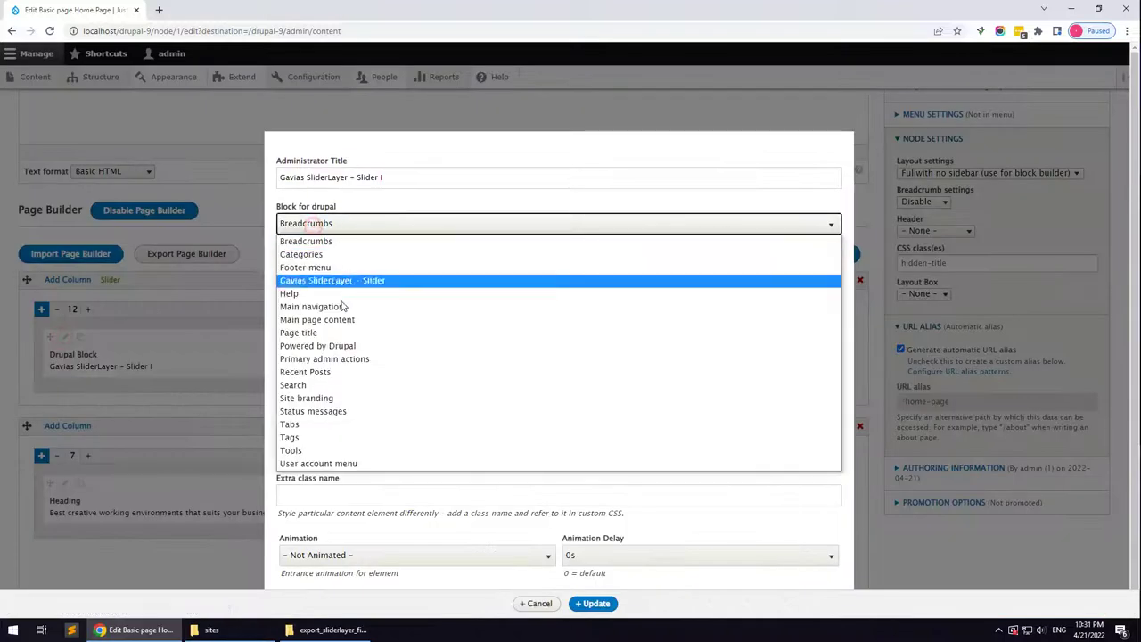
left_click(359, 280)
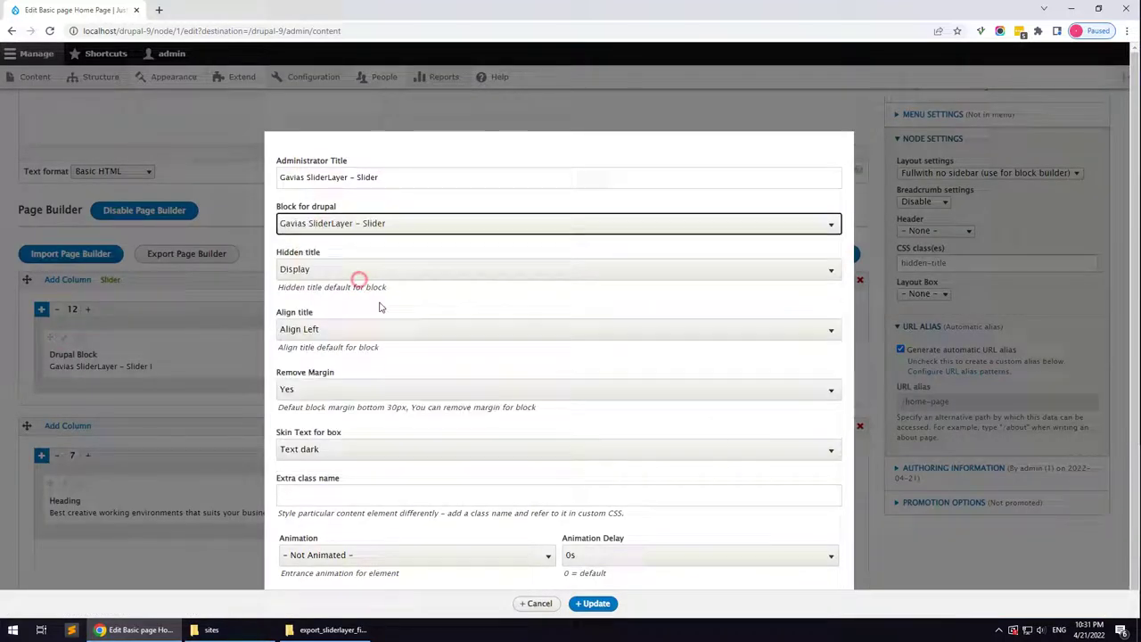
left_click(593, 604)
left_click(991, 605)
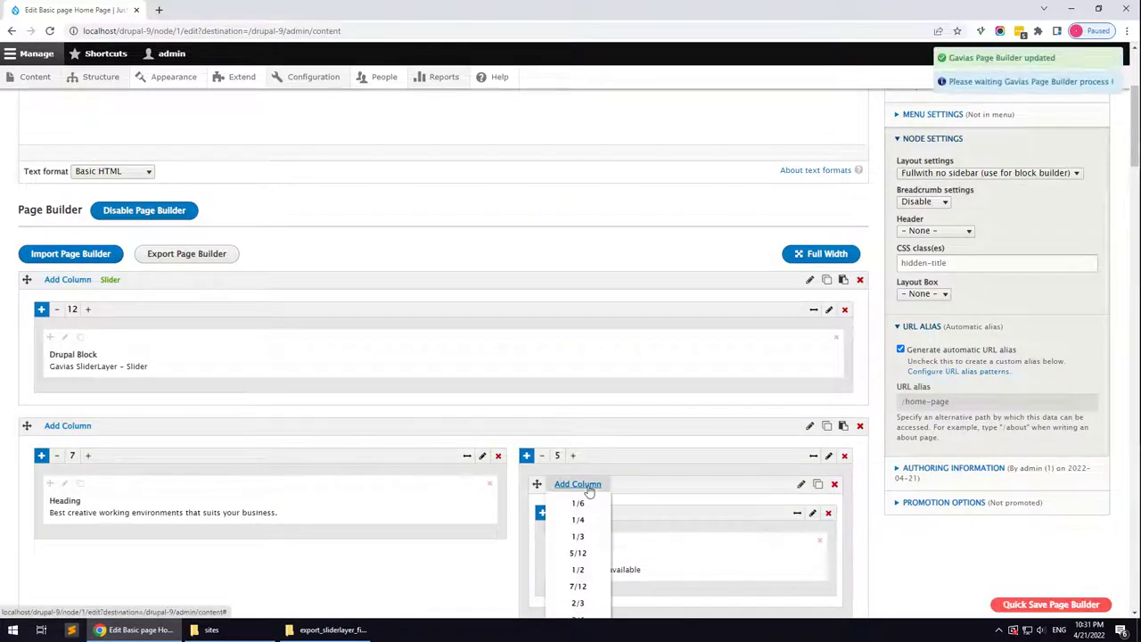
View the Home Page in a separate browser tab to check the slider and the page content
scroll(298, 366, "up", 3)
right_click(42, 146)
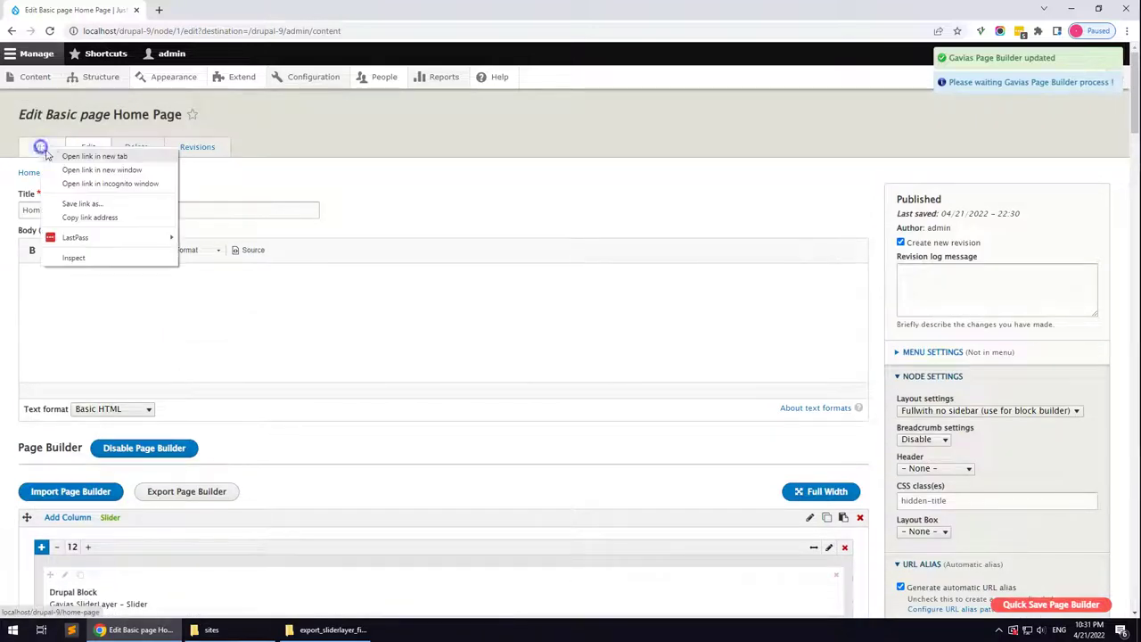
left_click(71, 155)
key("ctrl+Tab")
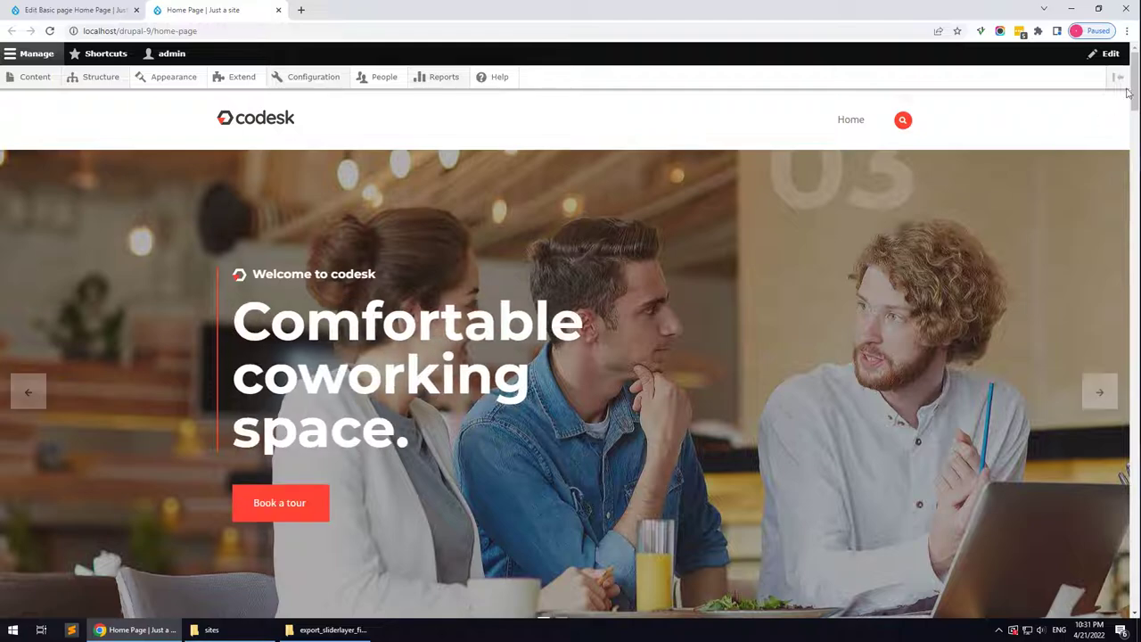
left_click_drag(1133, 107, 1075, 64)
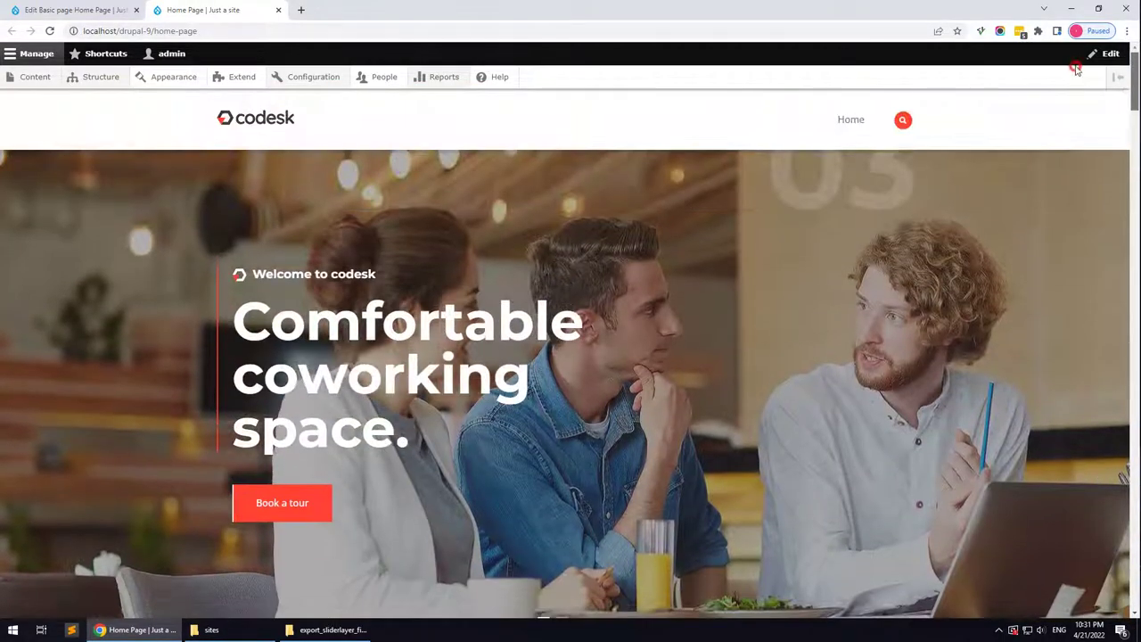
left_click(98, 10)
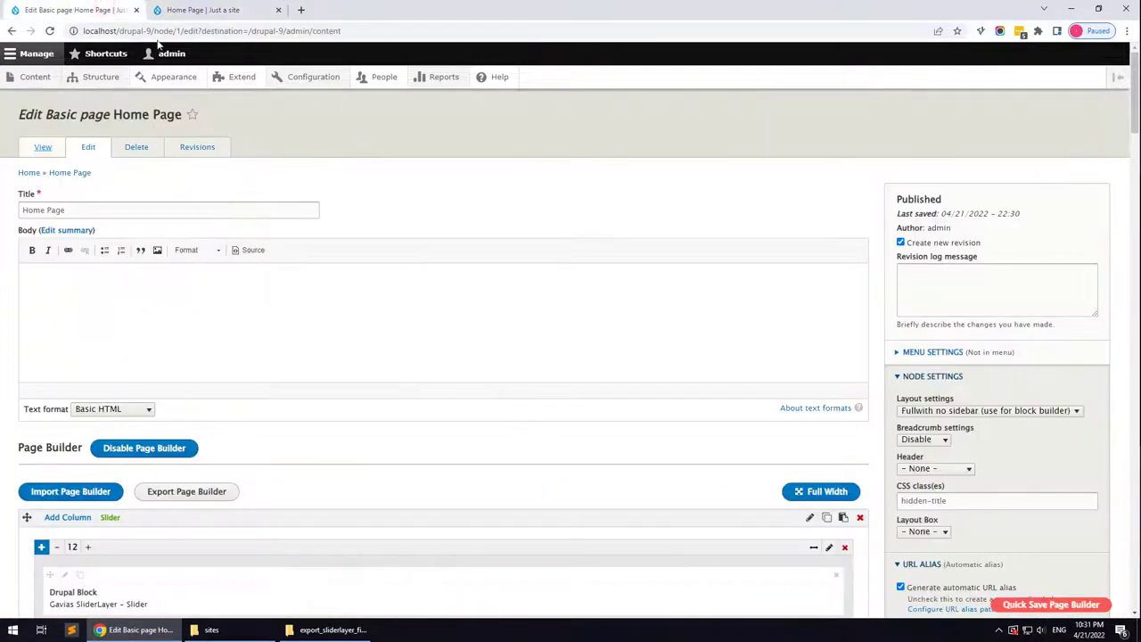
left_click_drag(156, 33, 177, 32)
left_click(187, 11)
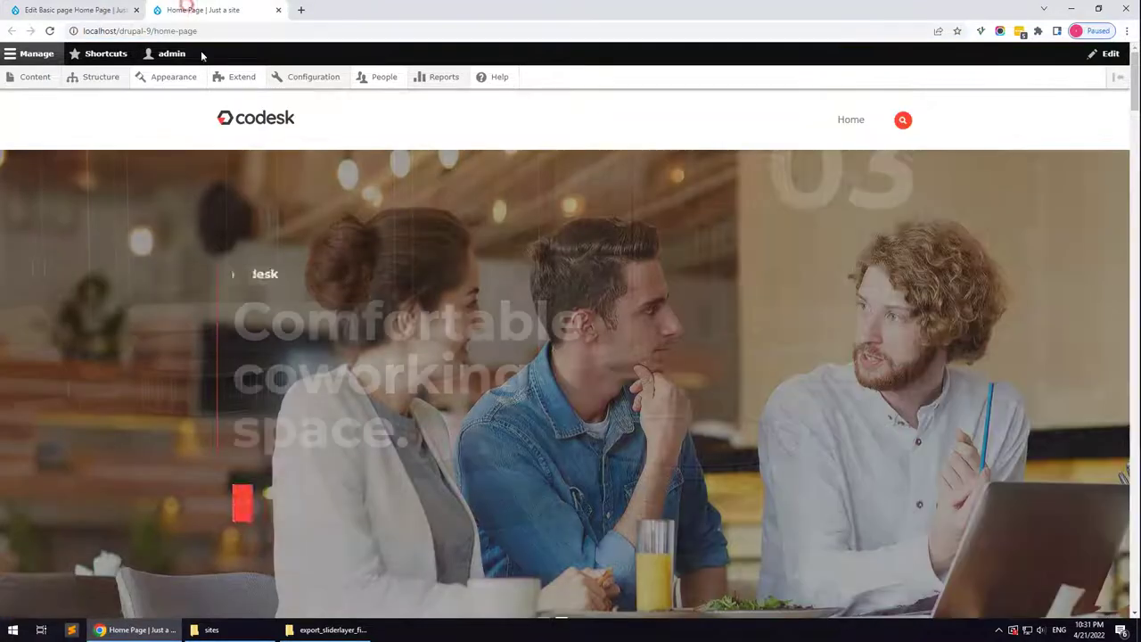
Set the site's default front page to /node/1 in the basic site settings, save, and view the site's front page
mouse_move(339, 85)
mouse_move(375, 101)
mouse_move(365, 132)
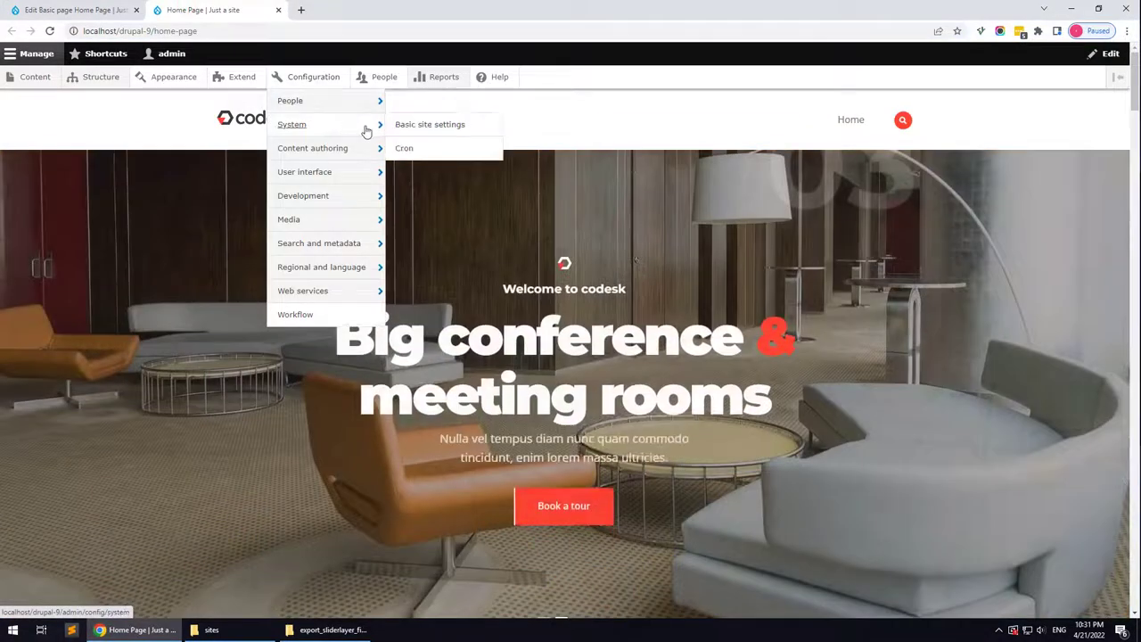
left_click(399, 126)
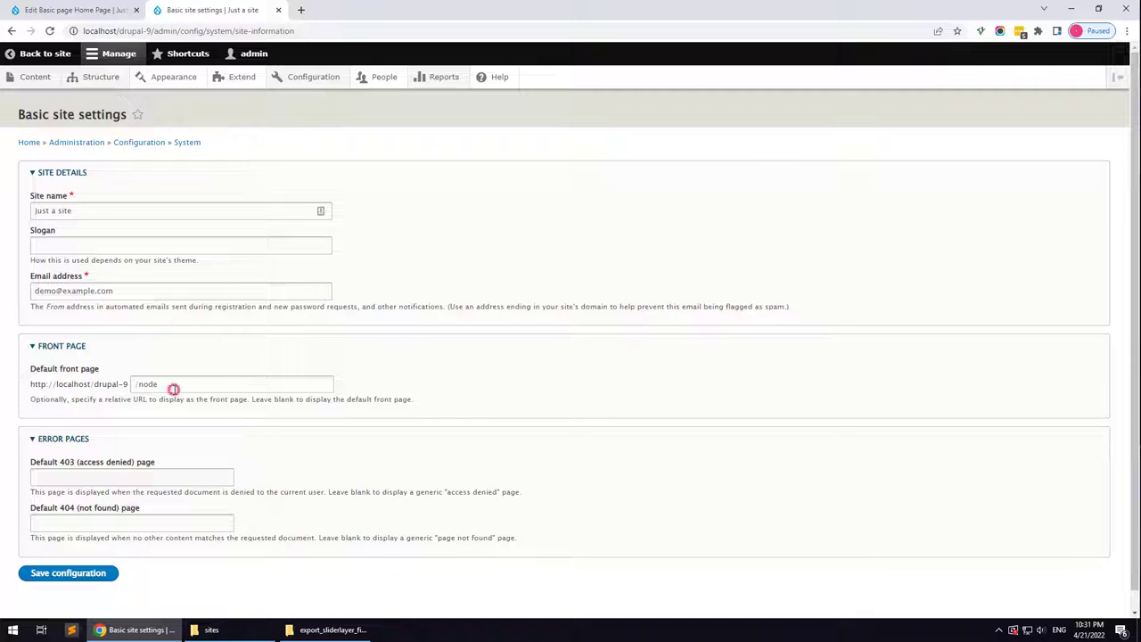
left_click(174, 389)
type("/1")
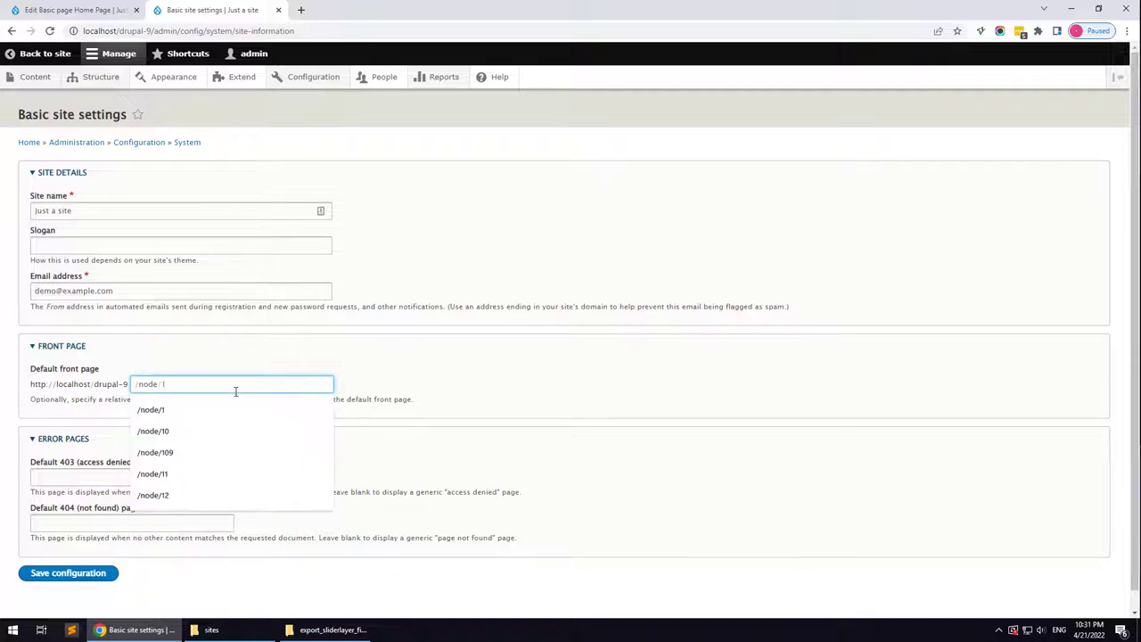
left_click(73, 575)
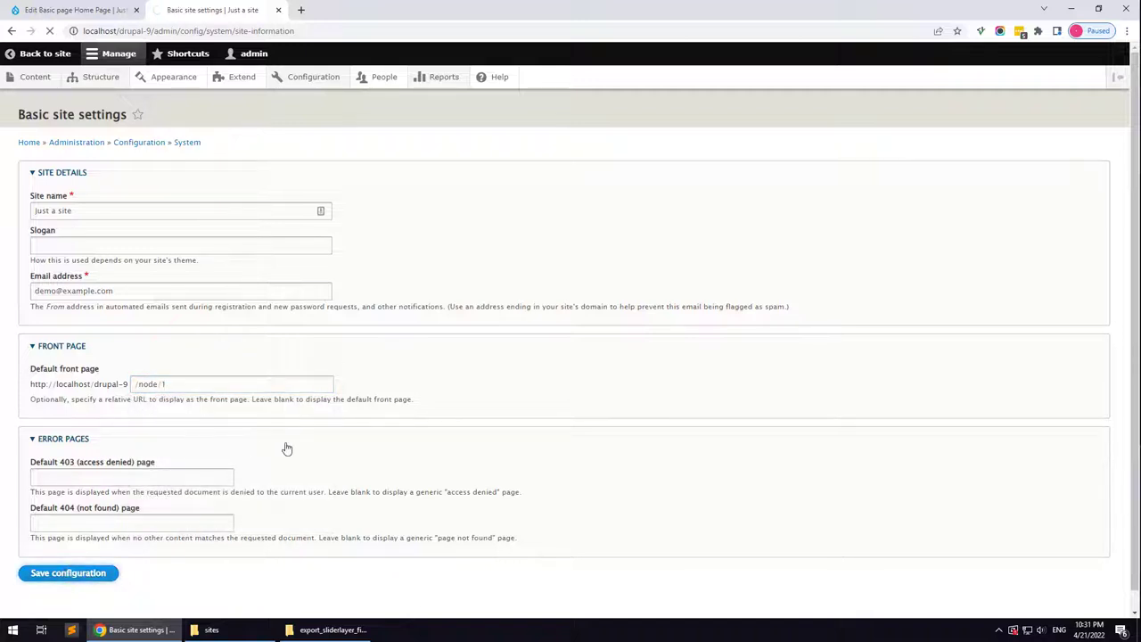
left_click(39, 53)
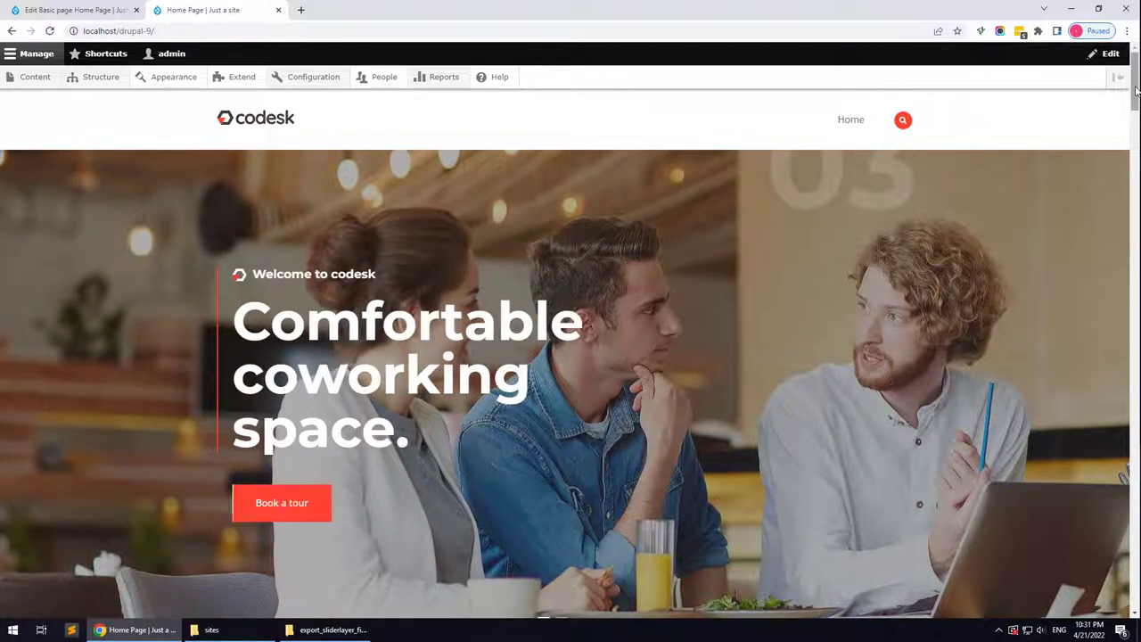
left_click_drag(1132, 122, 1134, 87)
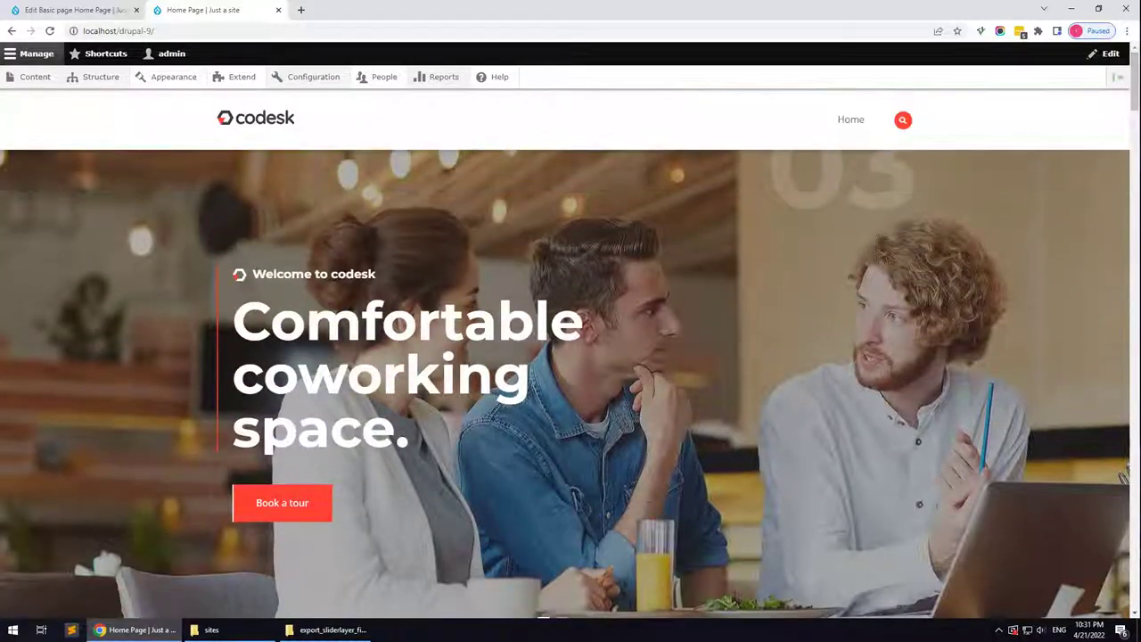